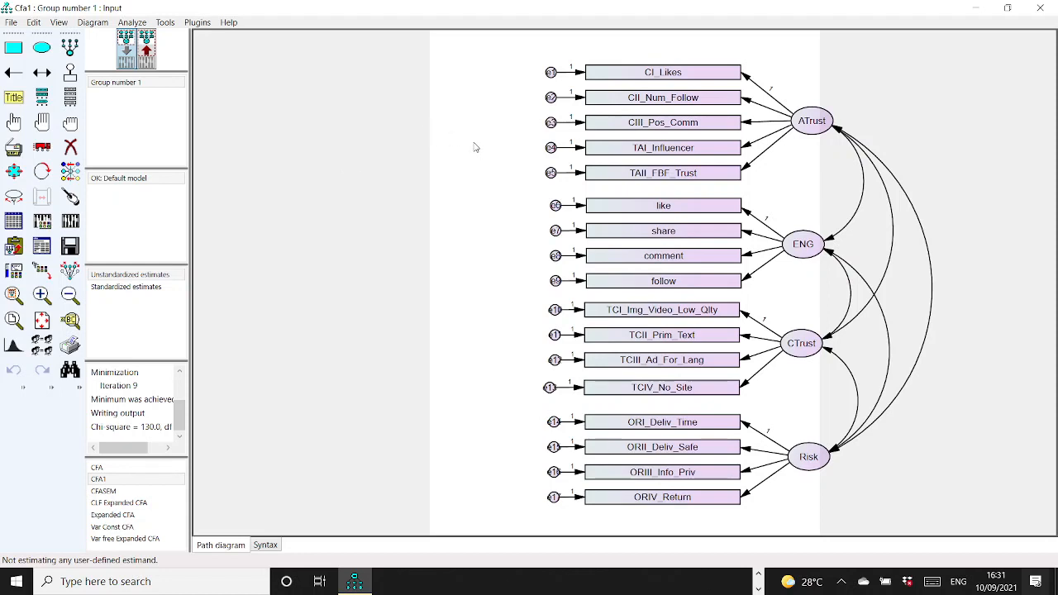
Rename the existing group, Group number 1, as Male.
left_click(120, 84)
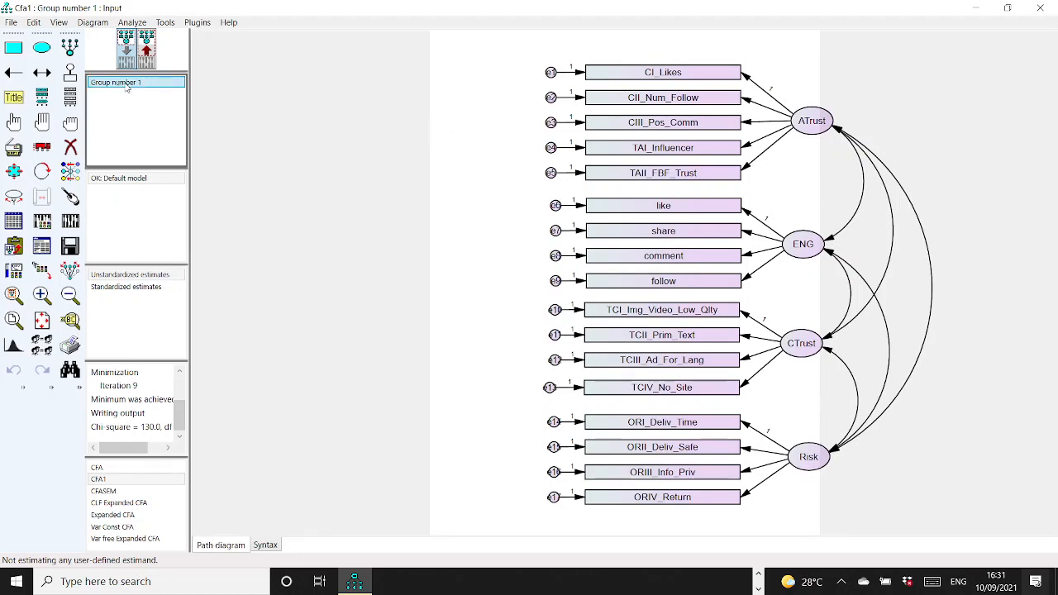
double_click(127, 86)
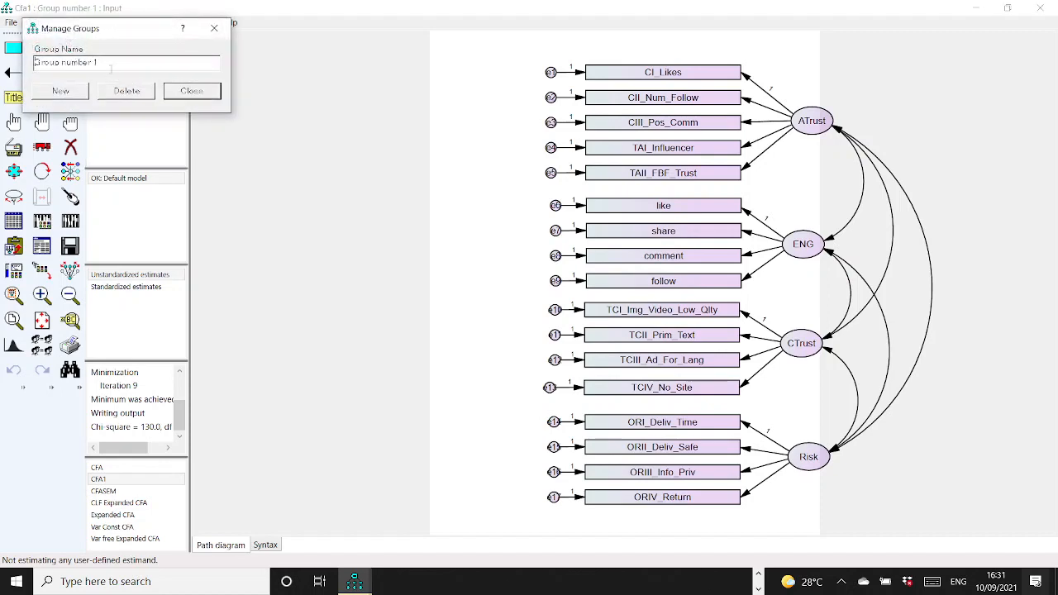
left_click_drag(113, 64, 35, 61)
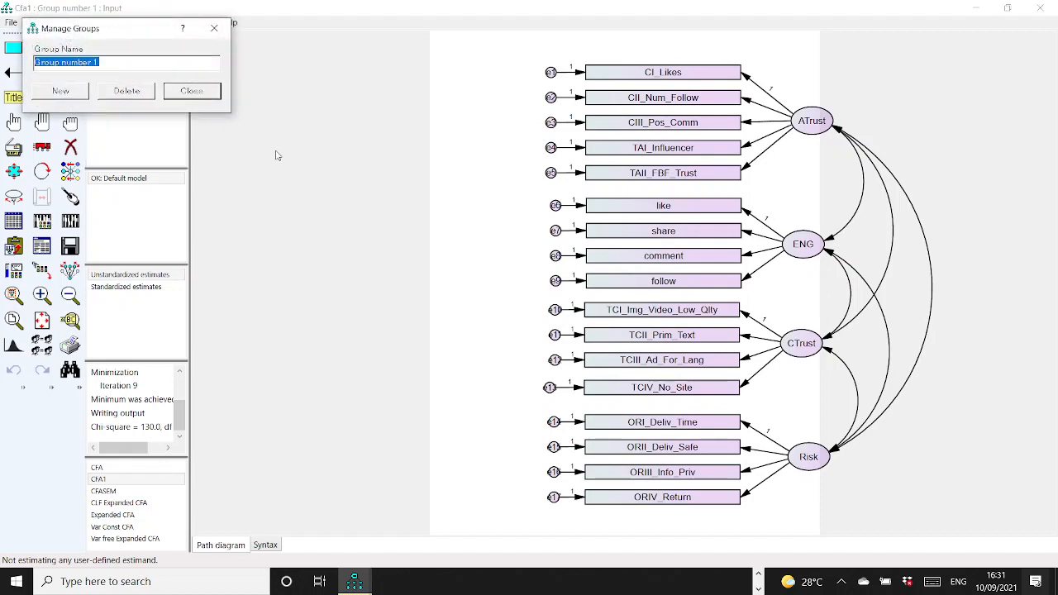
type("Male")
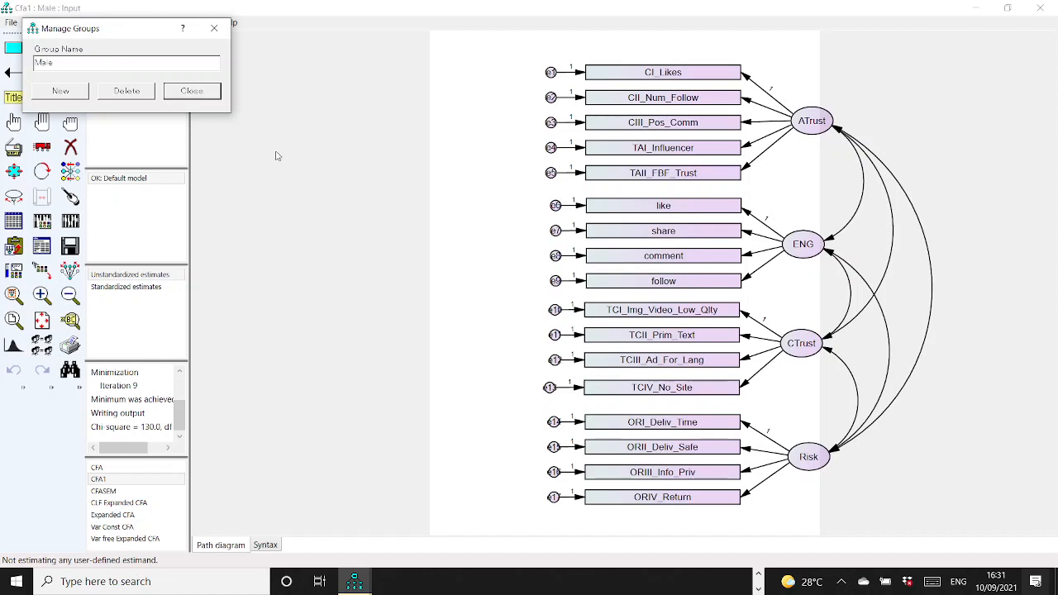
Add a second group named Female and close the group manager.
left_click(60, 91)
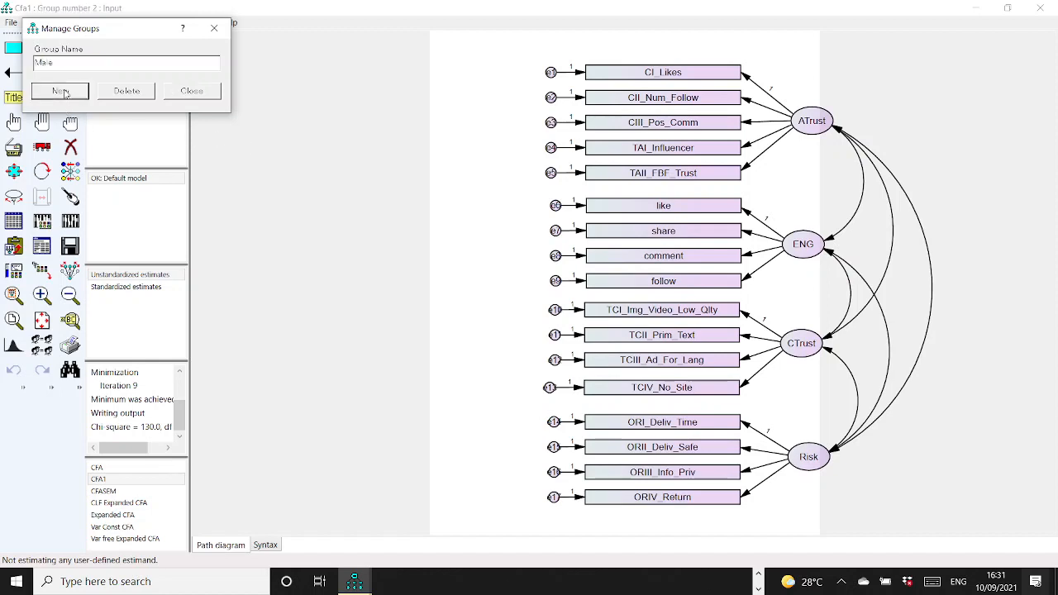
left_click_drag(96, 62, 30, 63)
type("Femai")
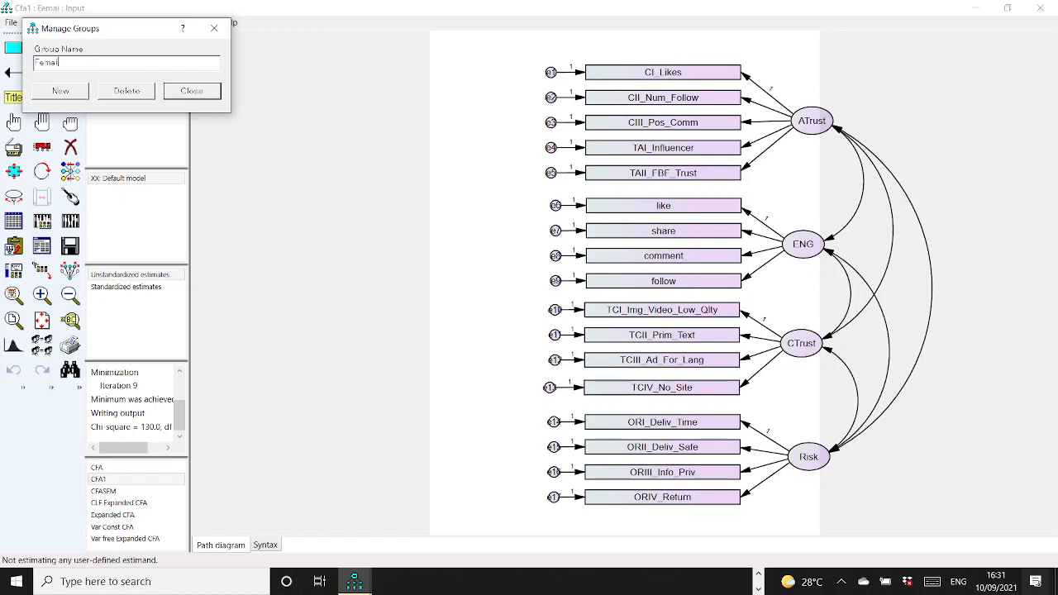
type("e")
left_click(191, 91)
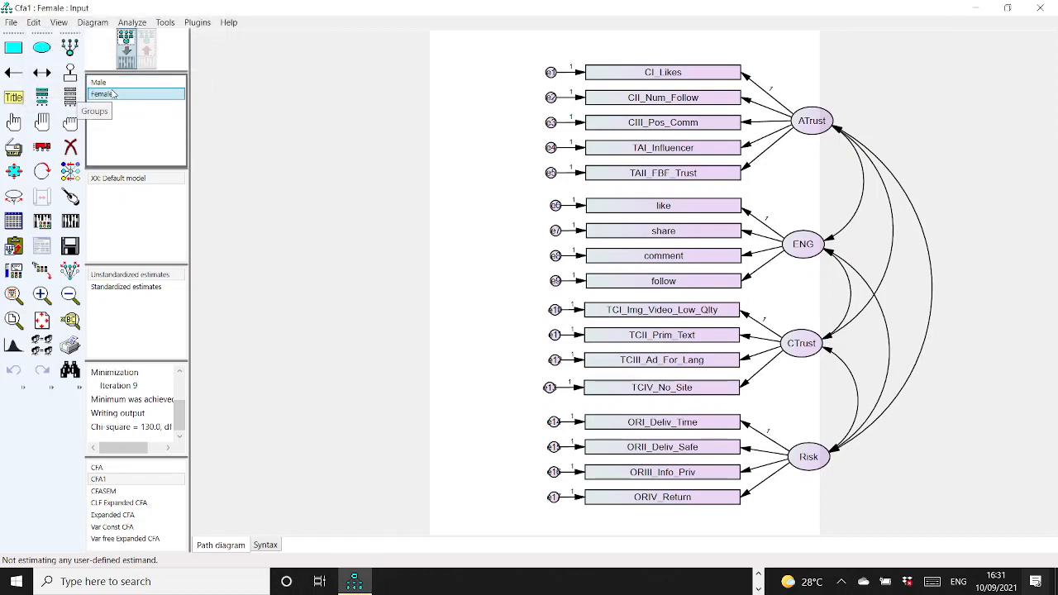
Assign the SPSS file Data from the Analysis folder to the Female group.
left_click(13, 222)
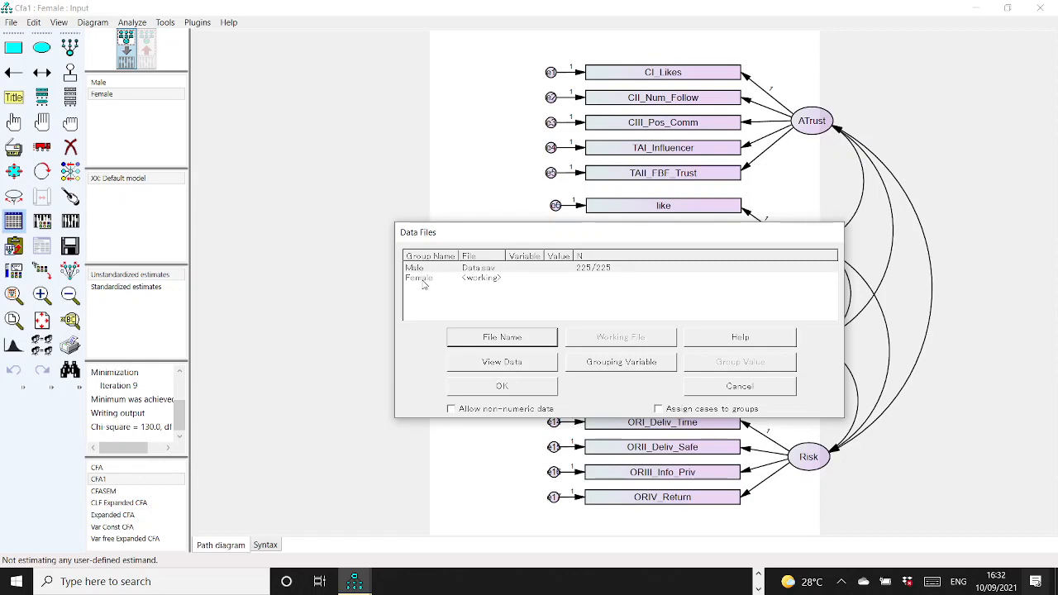
left_click(427, 280)
left_click(495, 337)
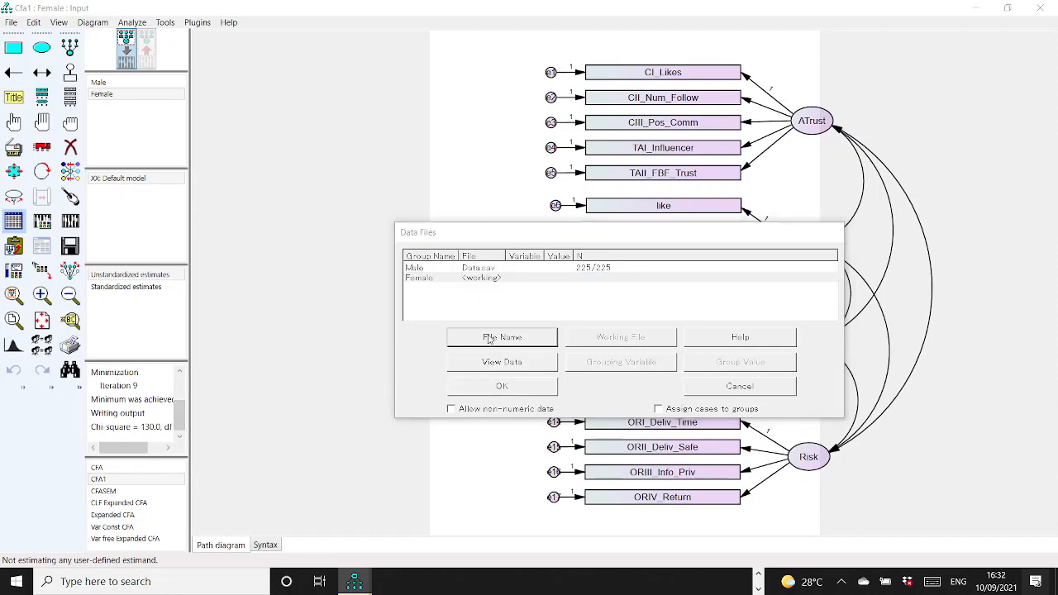
left_click(581, 293)
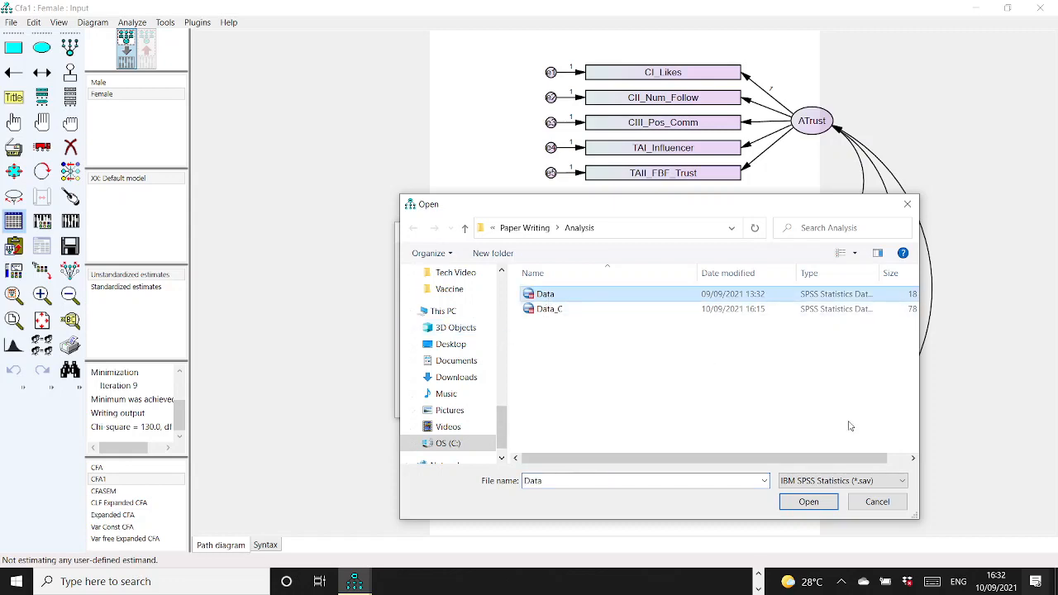
left_click(804, 502)
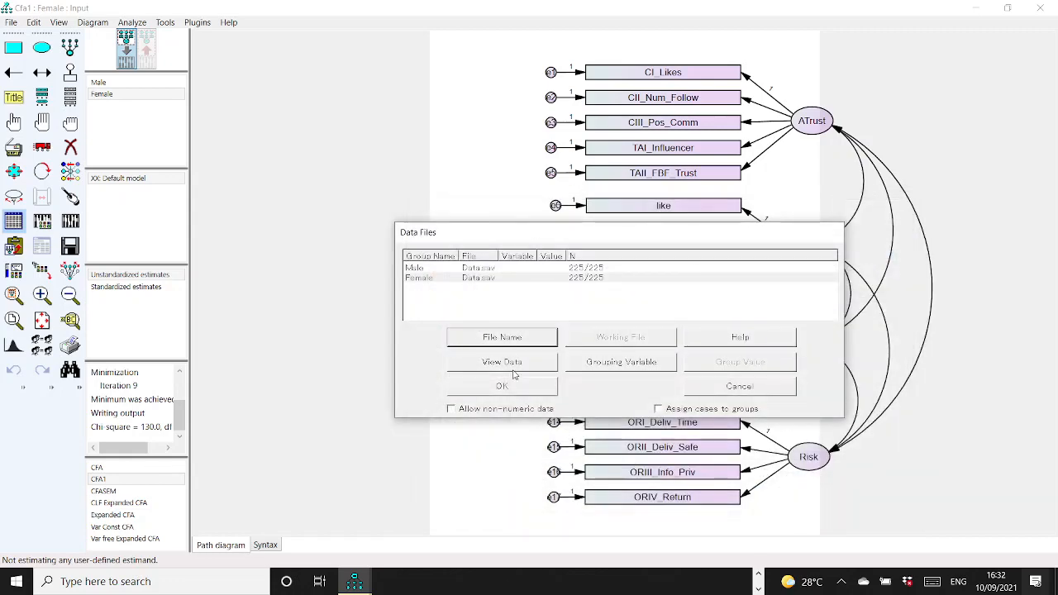
Set Dem_Gender as the Female group's grouping variable with group value 0.
left_click(611, 364)
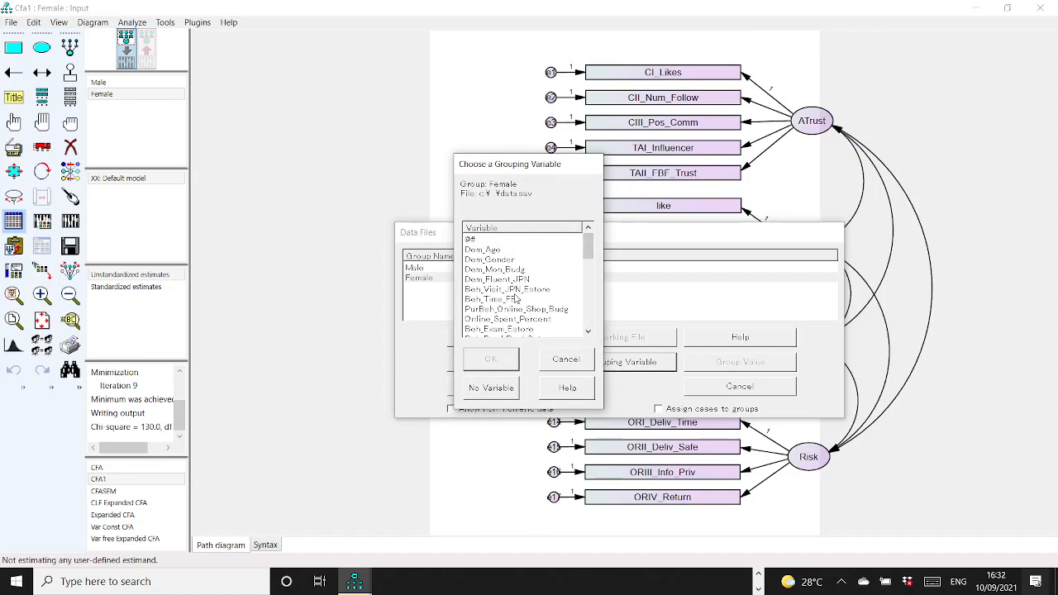
left_click(496, 261)
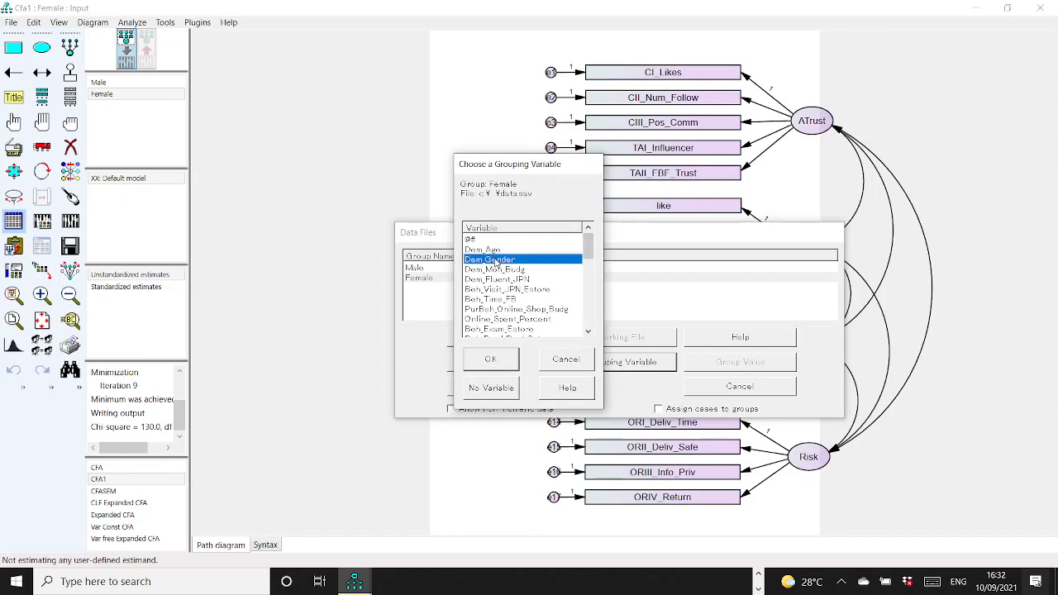
left_click(489, 359)
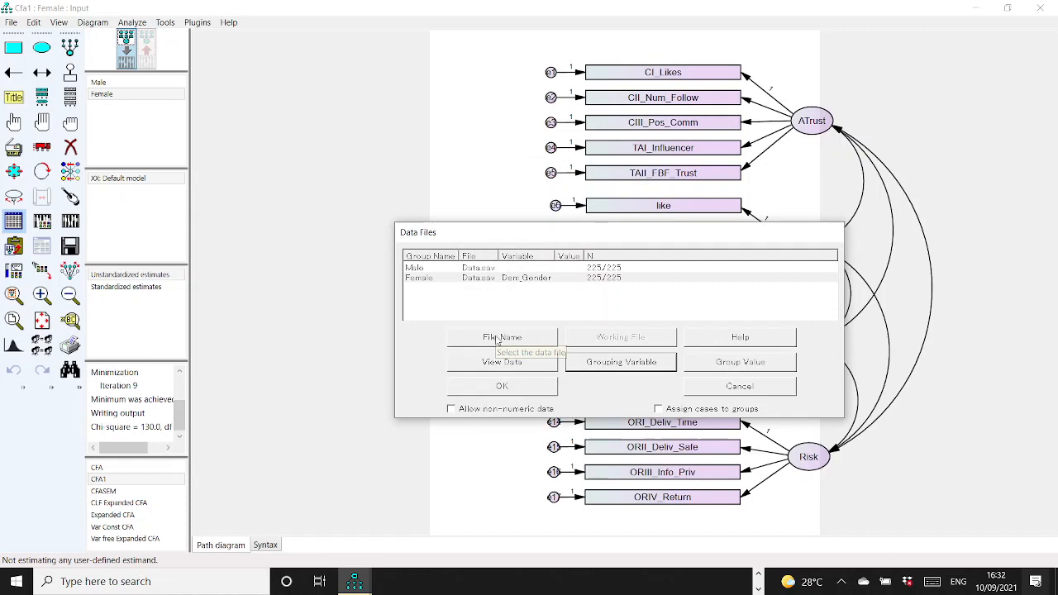
left_click(721, 364)
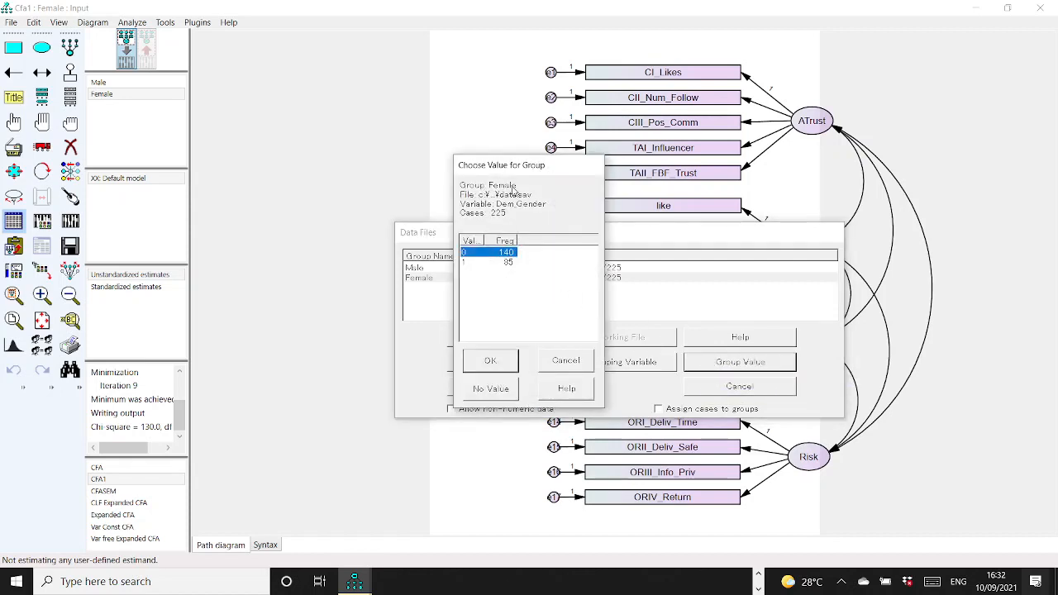
left_click(473, 263)
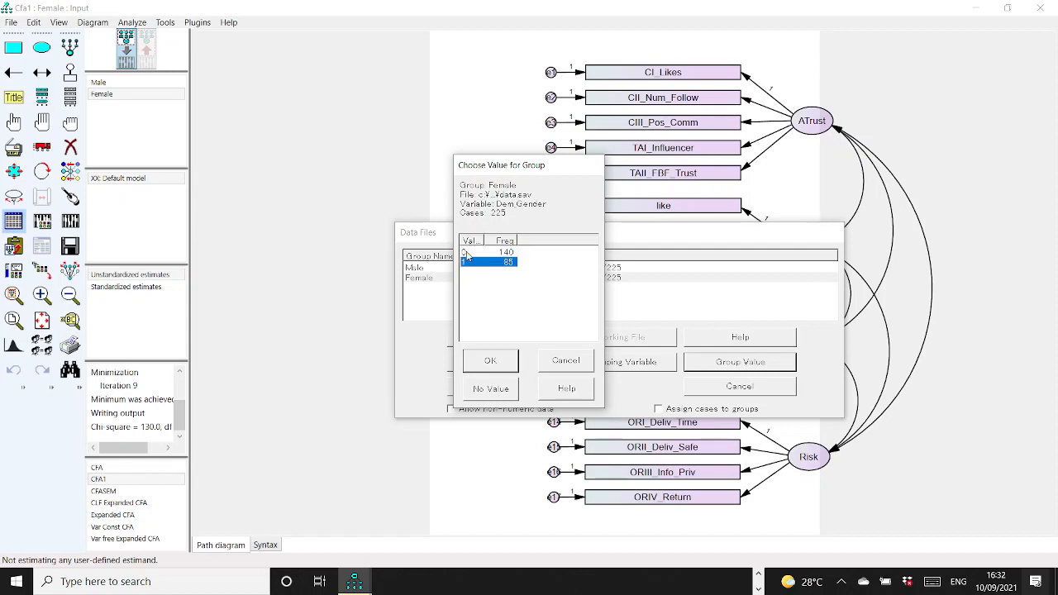
left_click(467, 252)
left_click(491, 361)
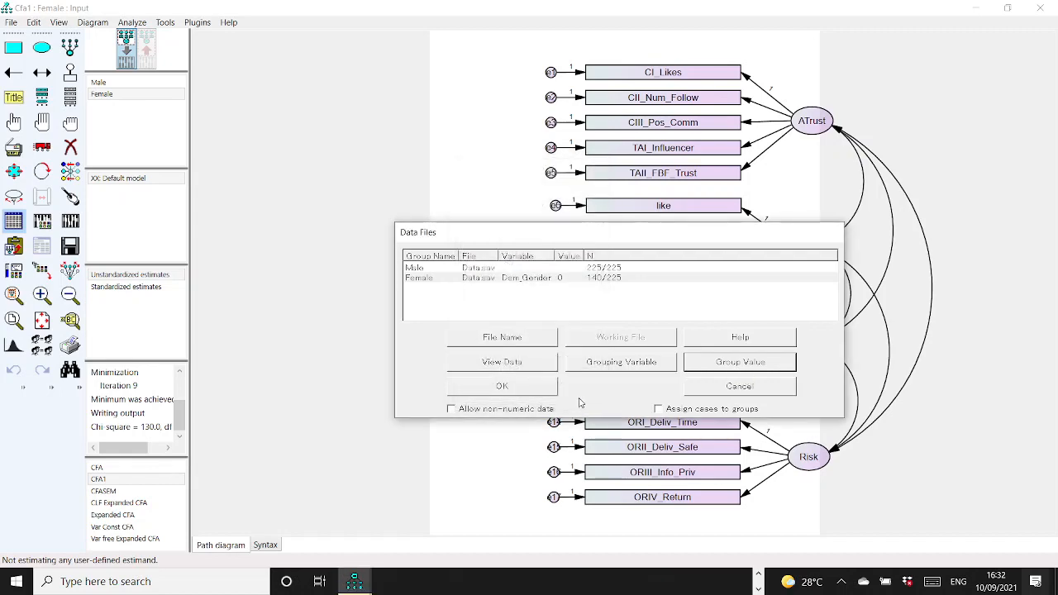
Check the raw records of the Female group's data file, then accept the data file settings.
left_click(523, 367)
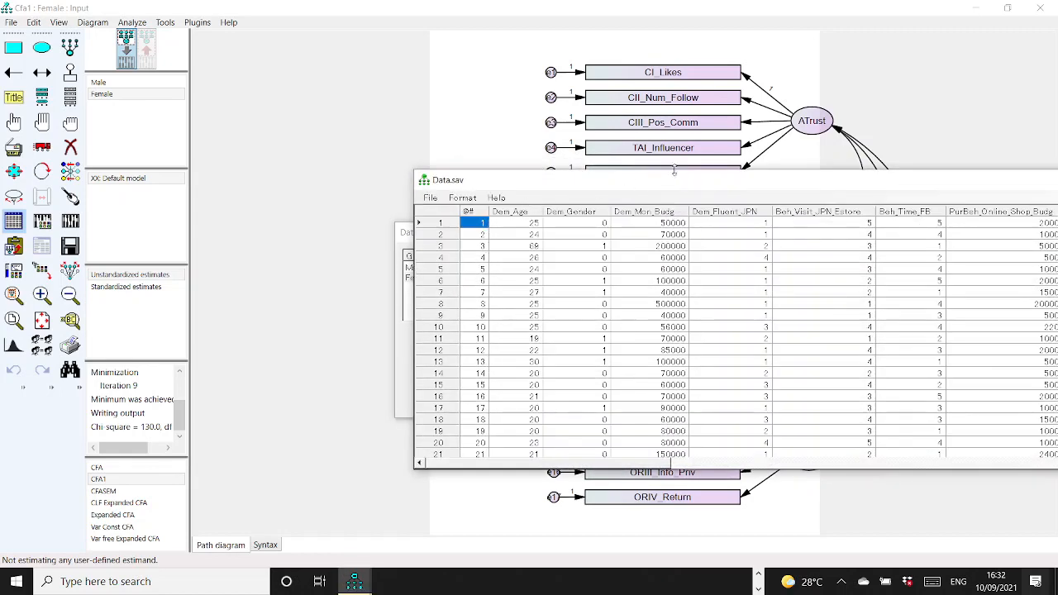
left_click_drag(676, 177, 198, 189)
left_click(790, 182)
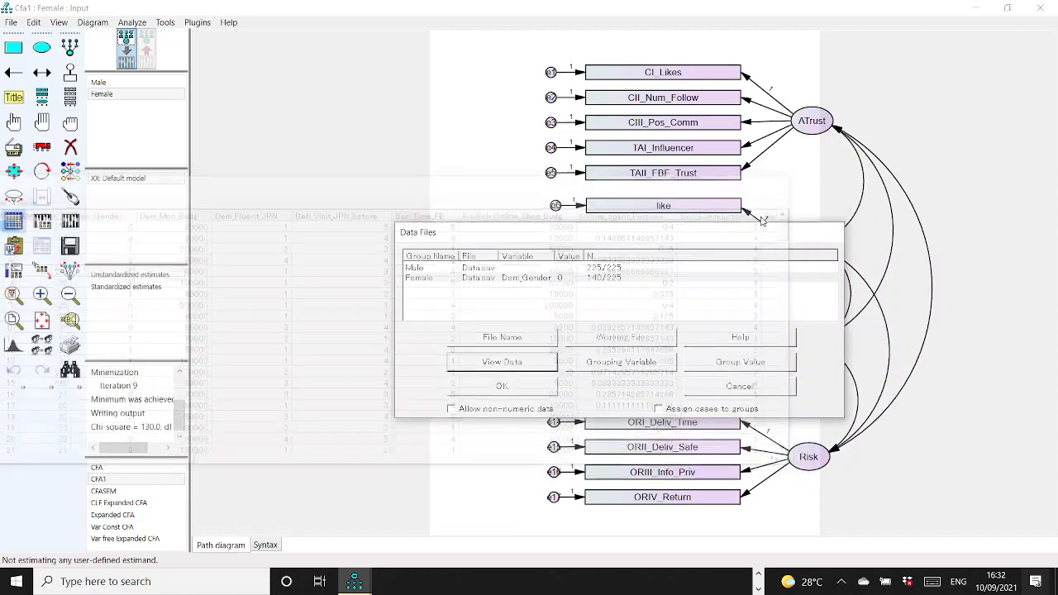
left_click(507, 391)
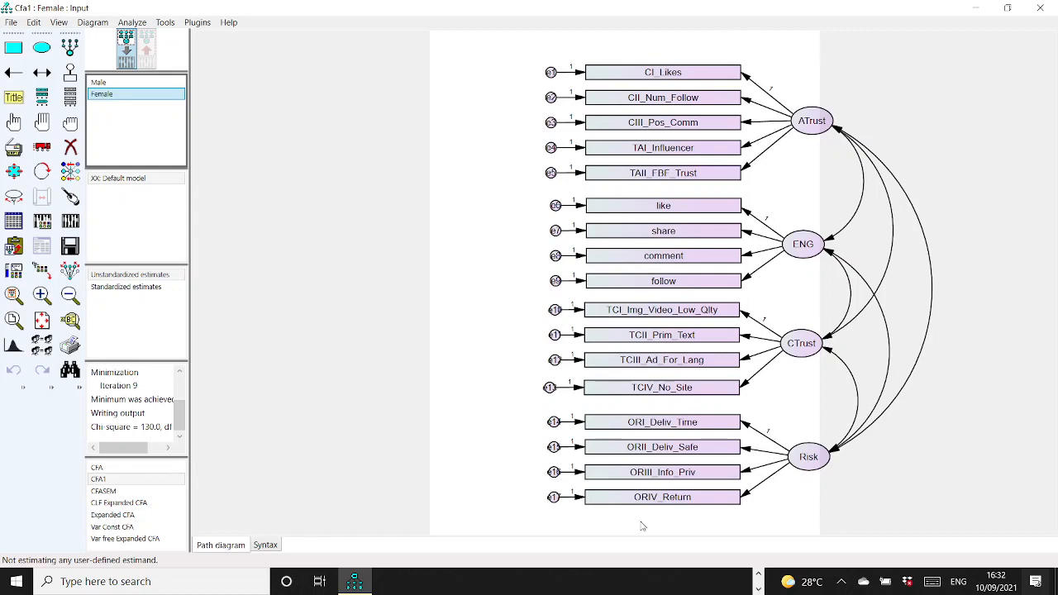
Calculate the model estimates with the Male group selected and display the standardized estimates on the path diagram.
left_click(109, 84)
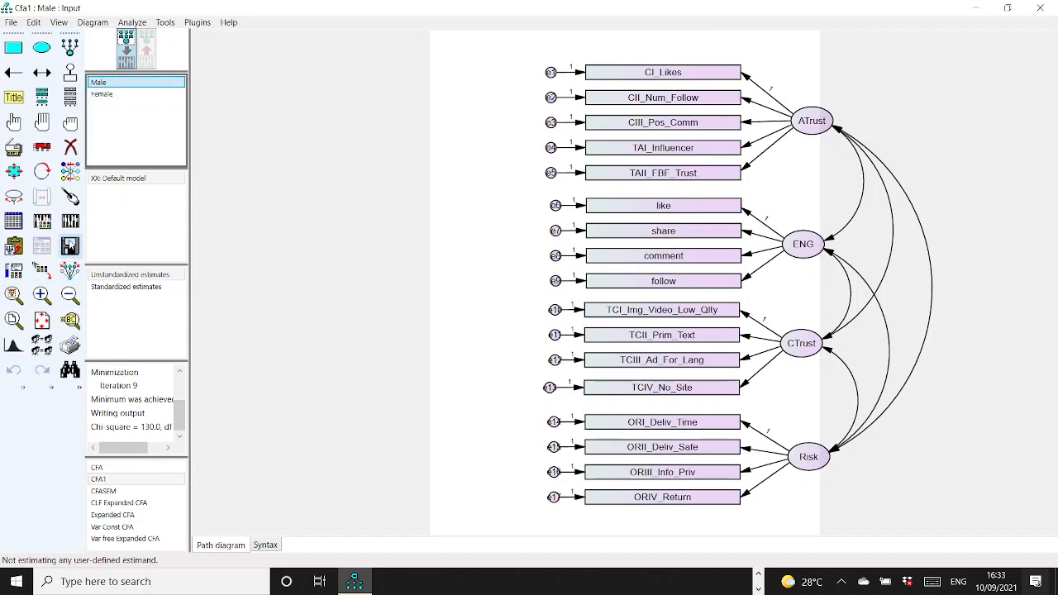
left_click(70, 221)
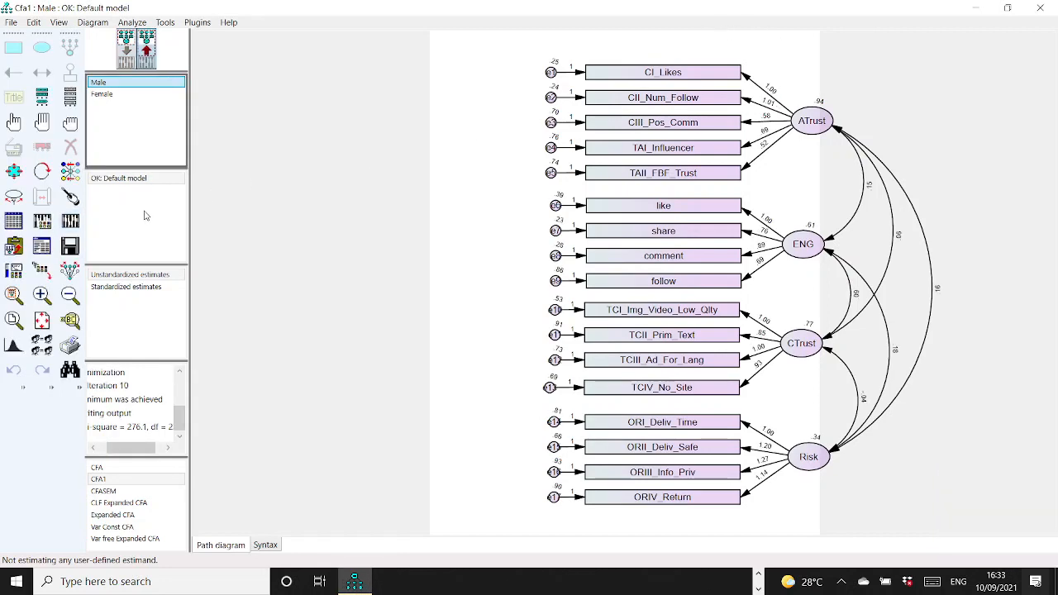
left_click(126, 287)
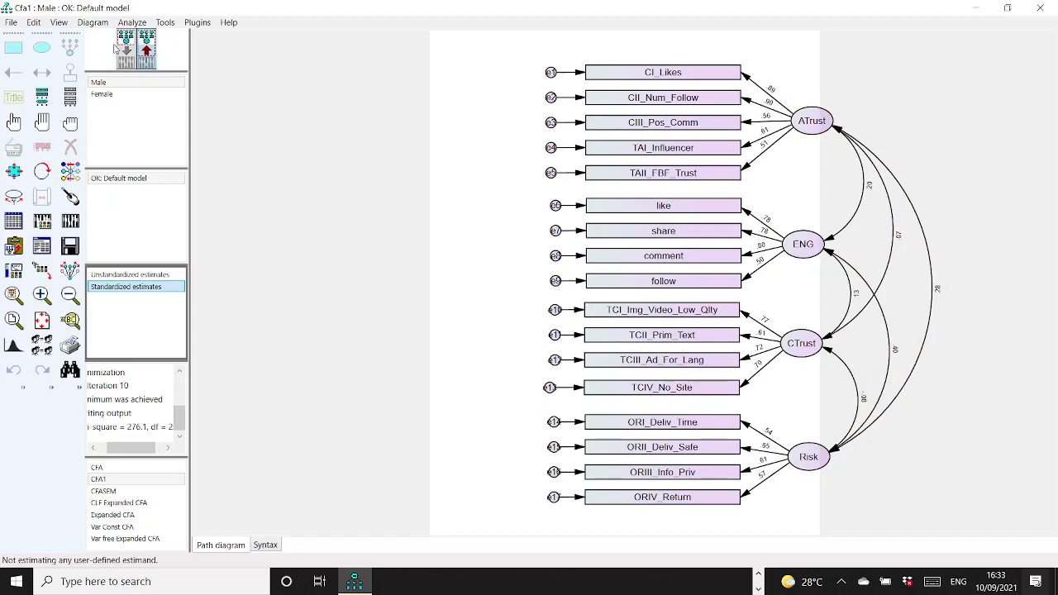
Examine the Model Fit summary in the text output, from CMIN through baseline comparisons to RMSEA, and close the output.
left_click(41, 247)
left_click(114, 150)
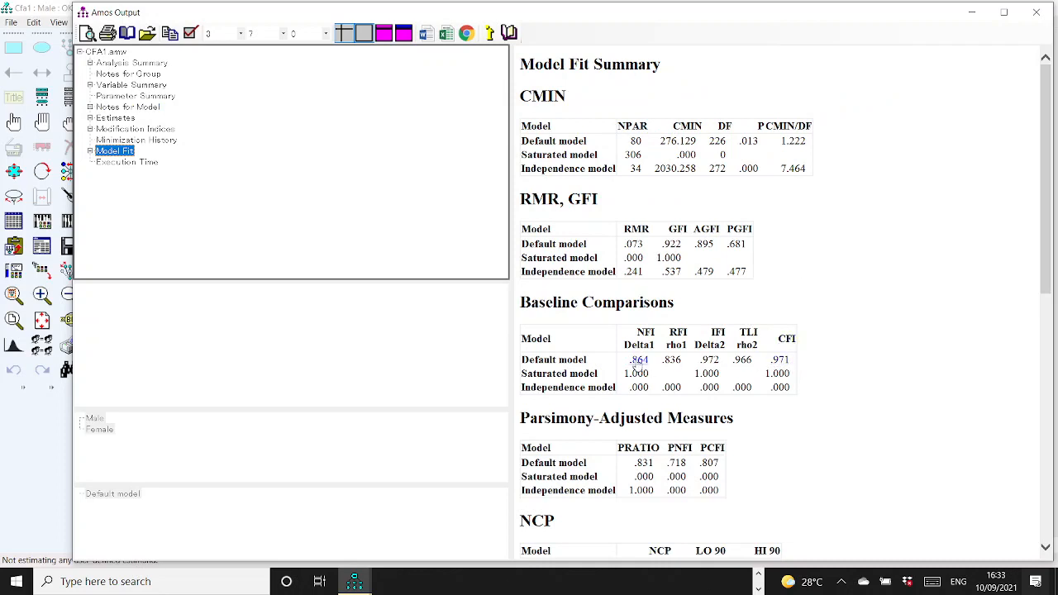
scroll(638, 364, "down", 3)
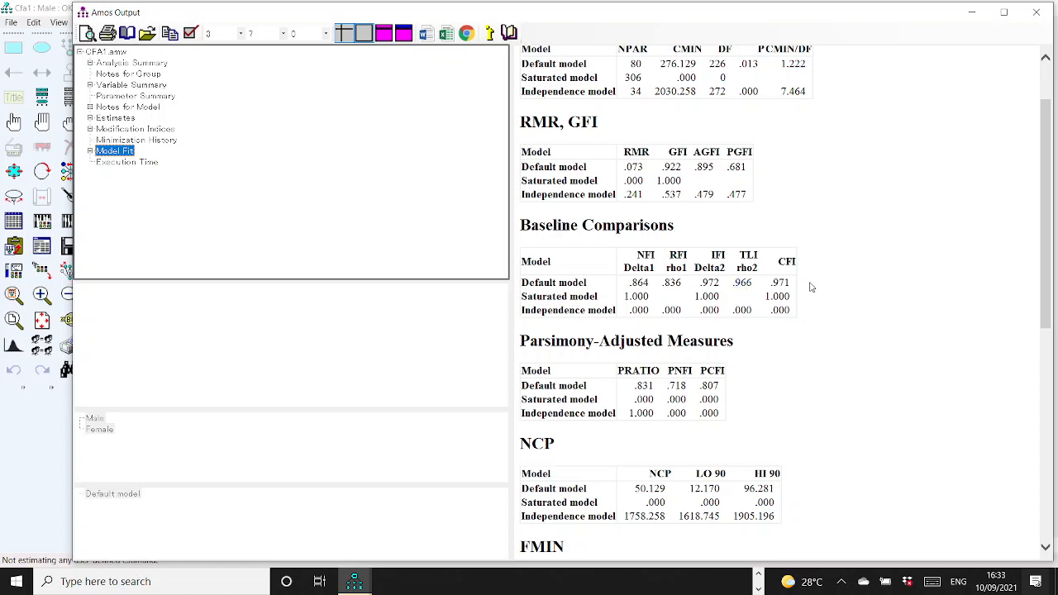
scroll(835, 276, "down", 15)
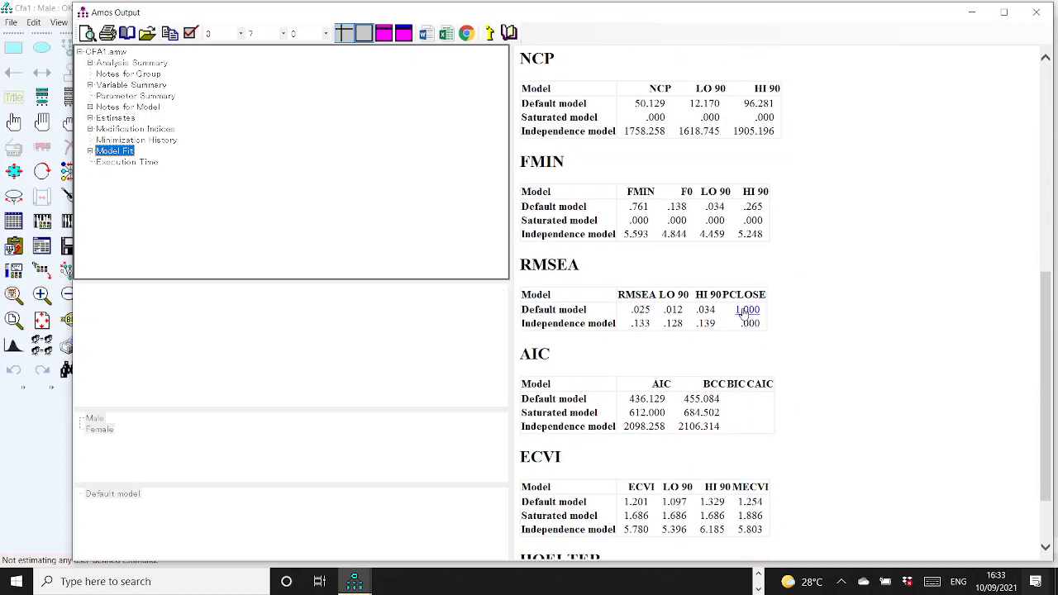
scroll(827, 290, "down", 1)
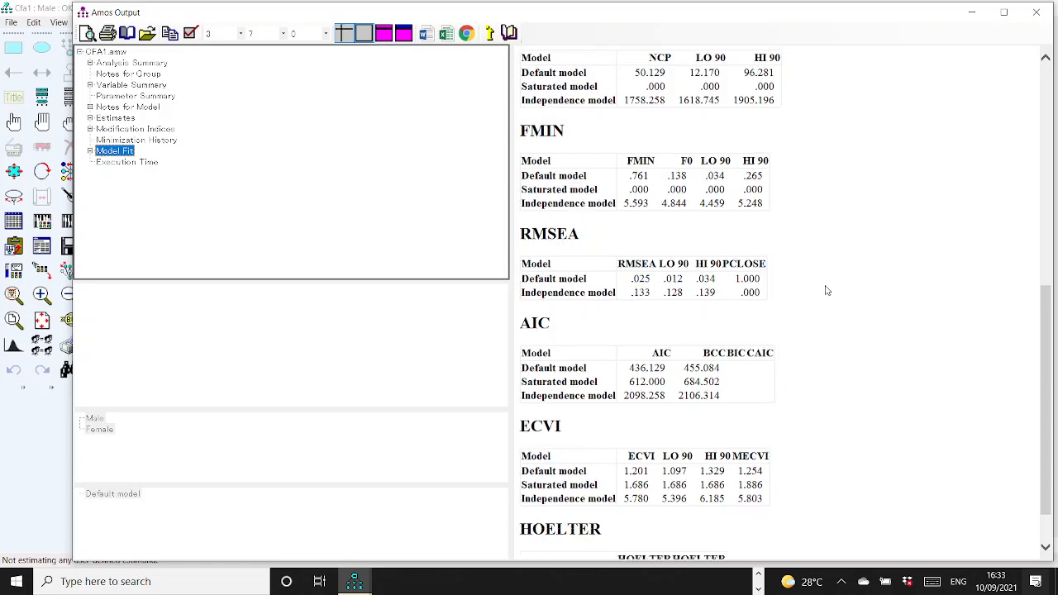
scroll(826, 290, "up", 10)
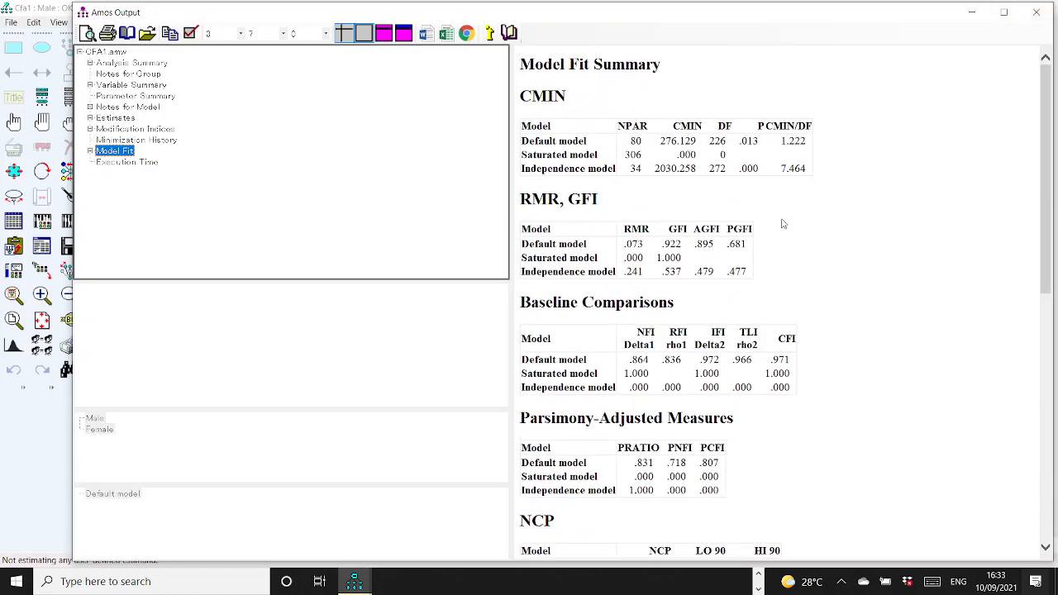
left_click(1037, 14)
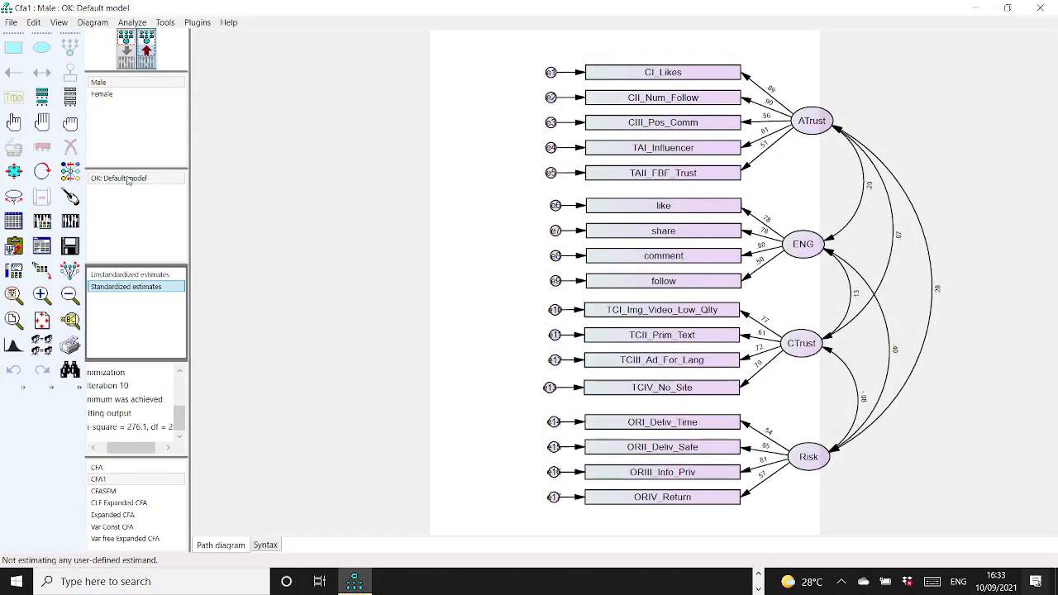
Return to the input path diagram, move the whole model leftward so it fits on the page, and deselect all objects.
left_click(35, 125)
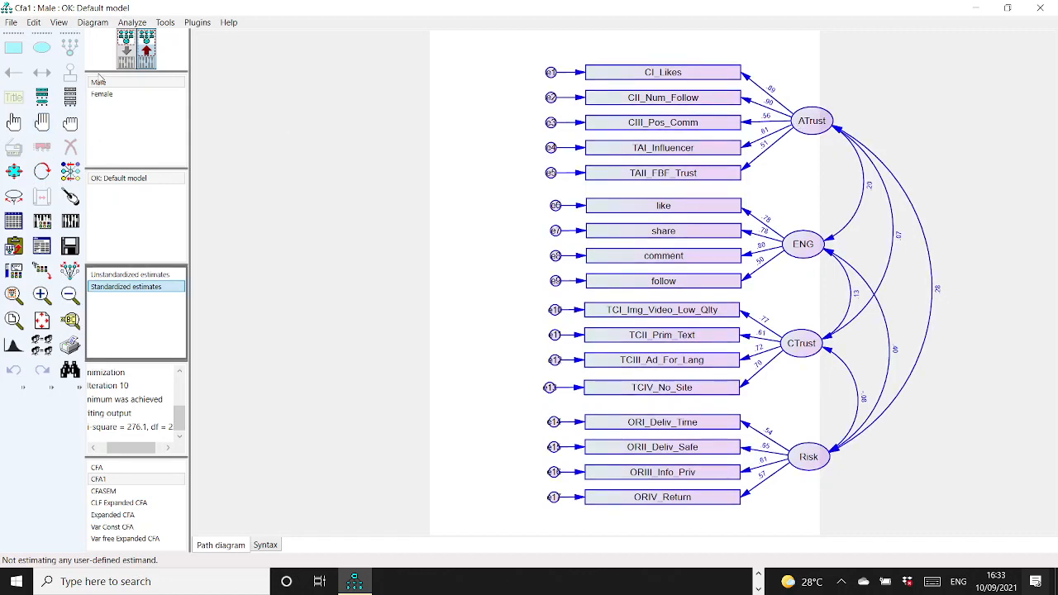
left_click(126, 53)
left_click(41, 146)
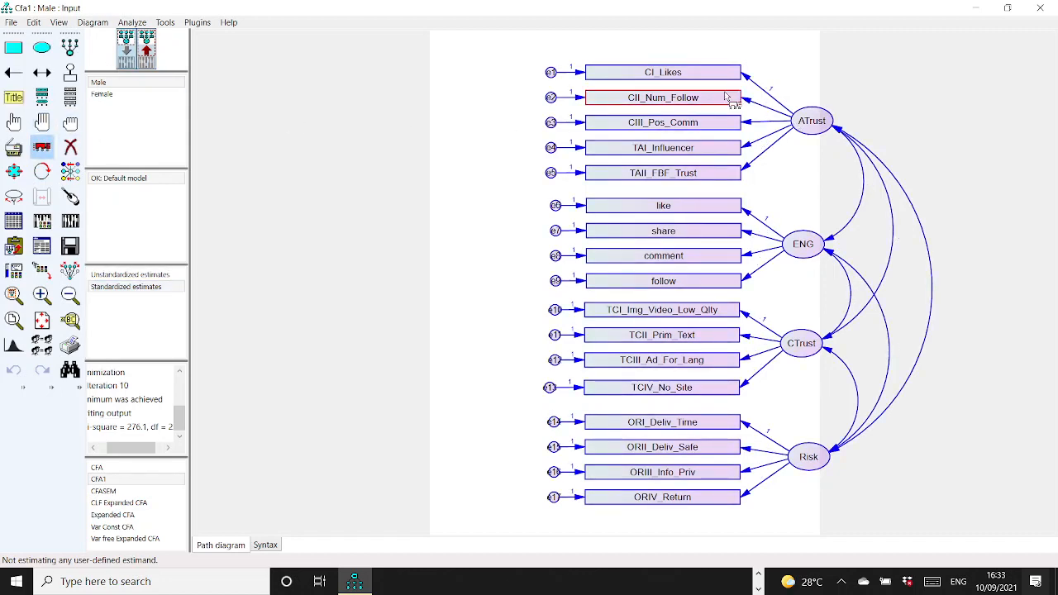
left_click_drag(813, 120, 715, 124)
left_click(69, 122)
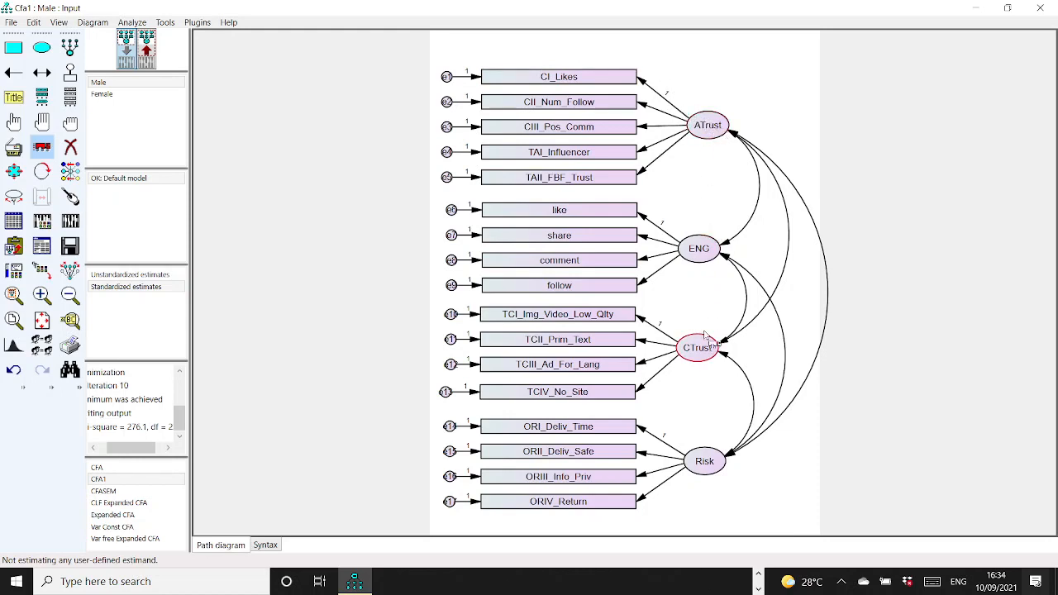
right_click(703, 125)
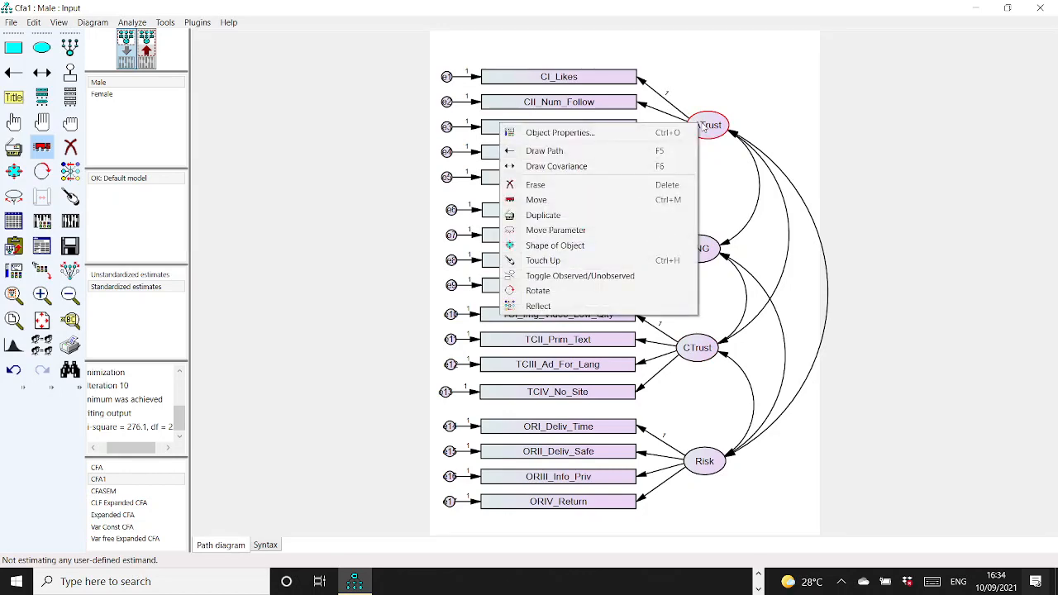
left_click(624, 132)
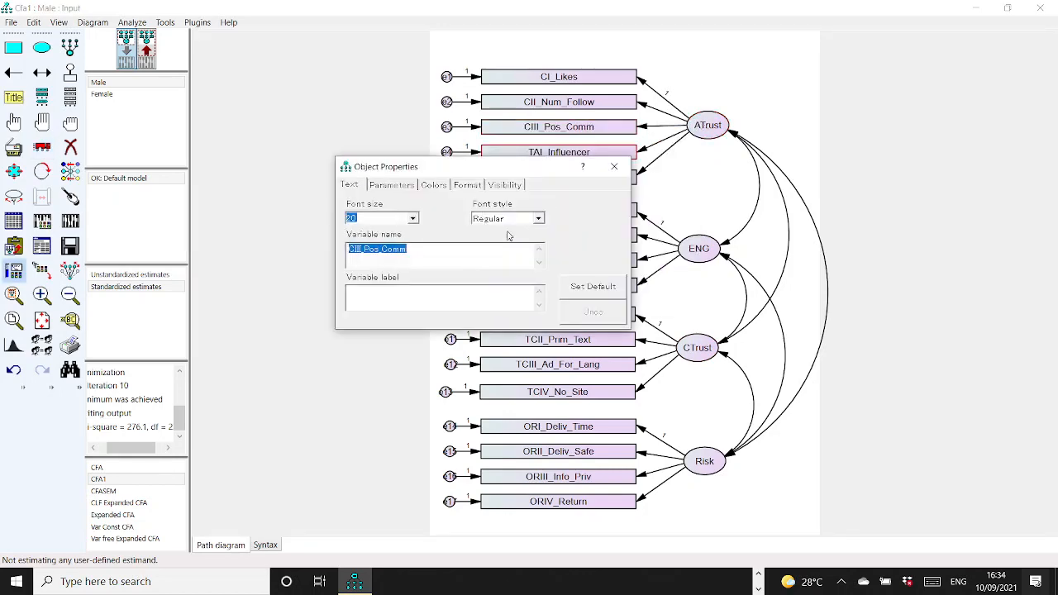
left_click(392, 185)
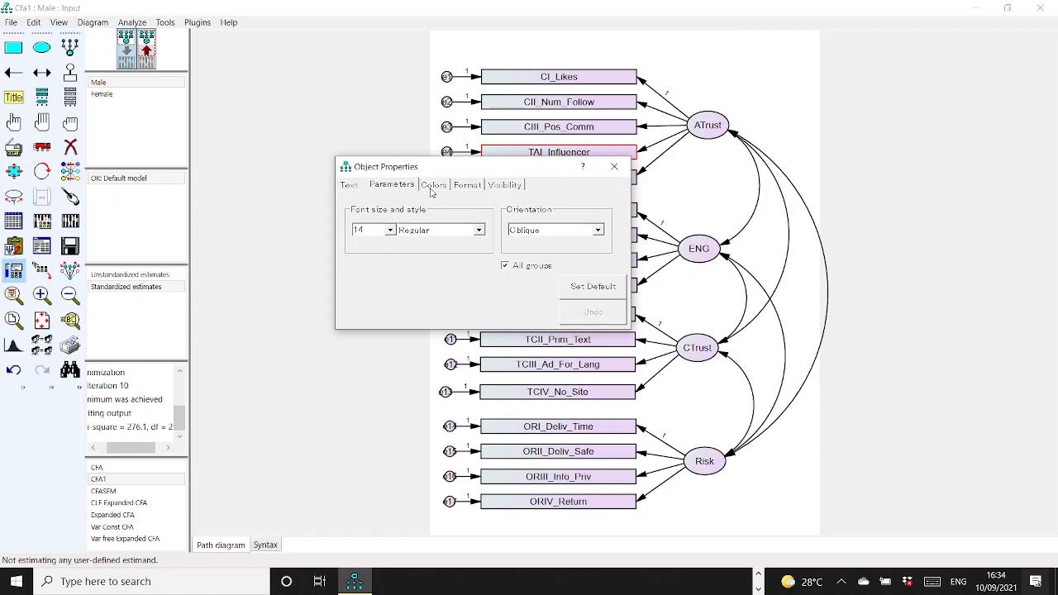
left_click(360, 188)
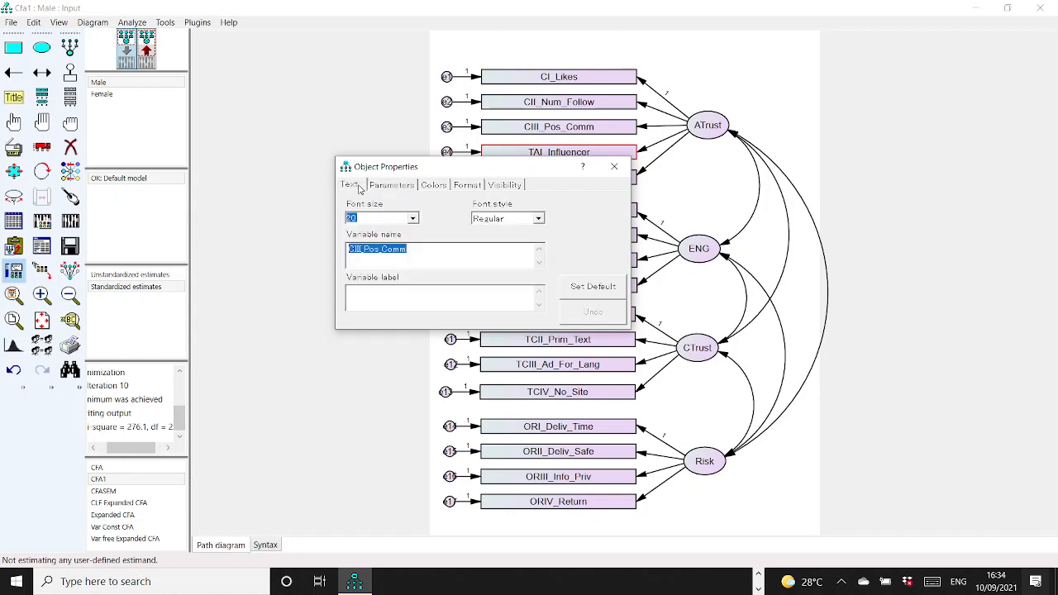
left_click(393, 188)
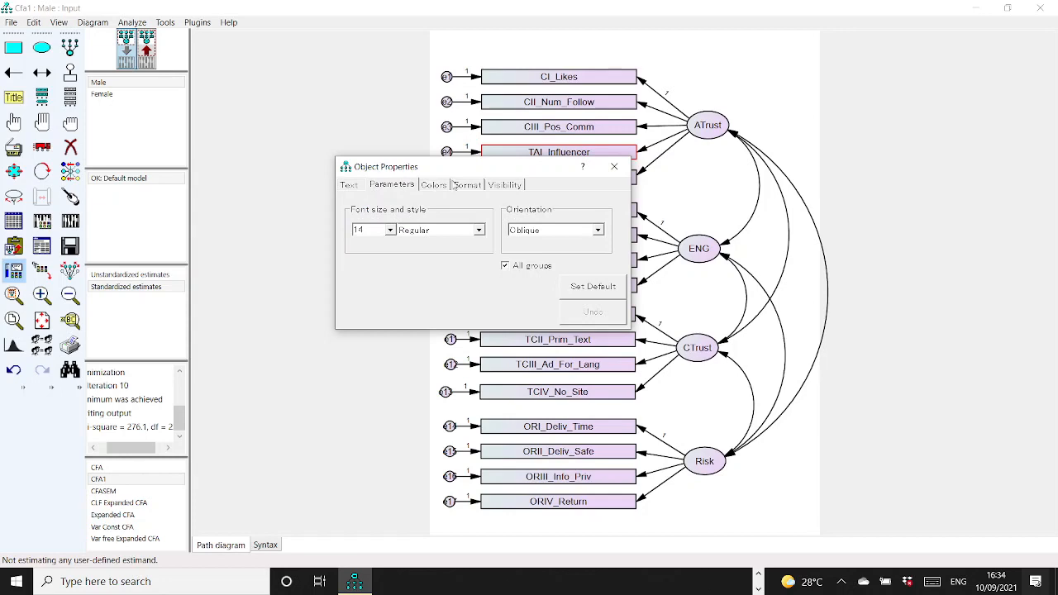
left_click(614, 166)
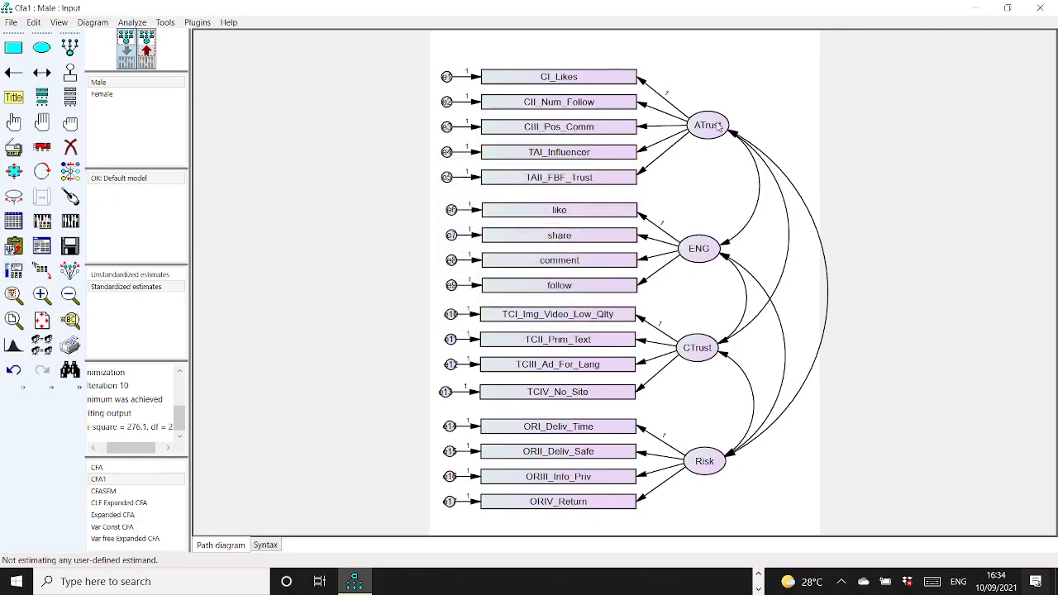
left_click(14, 122)
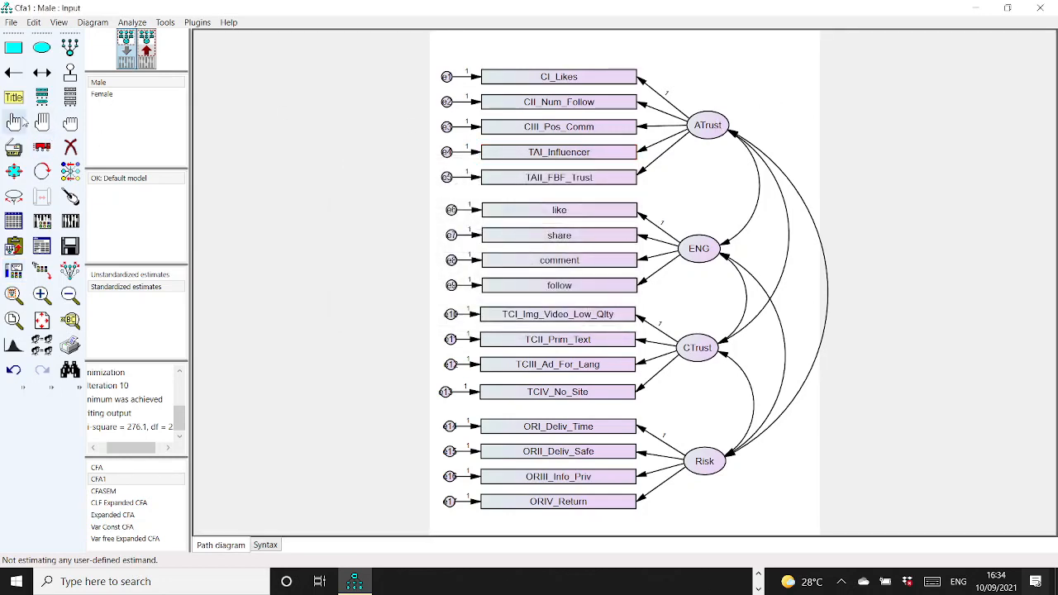
right_click(709, 127)
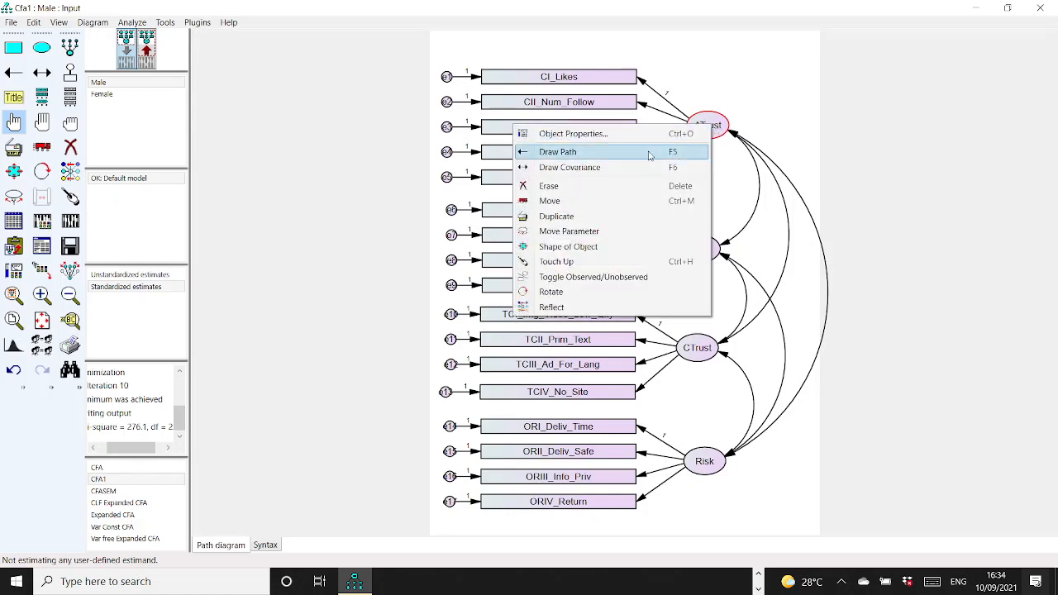
left_click(601, 134)
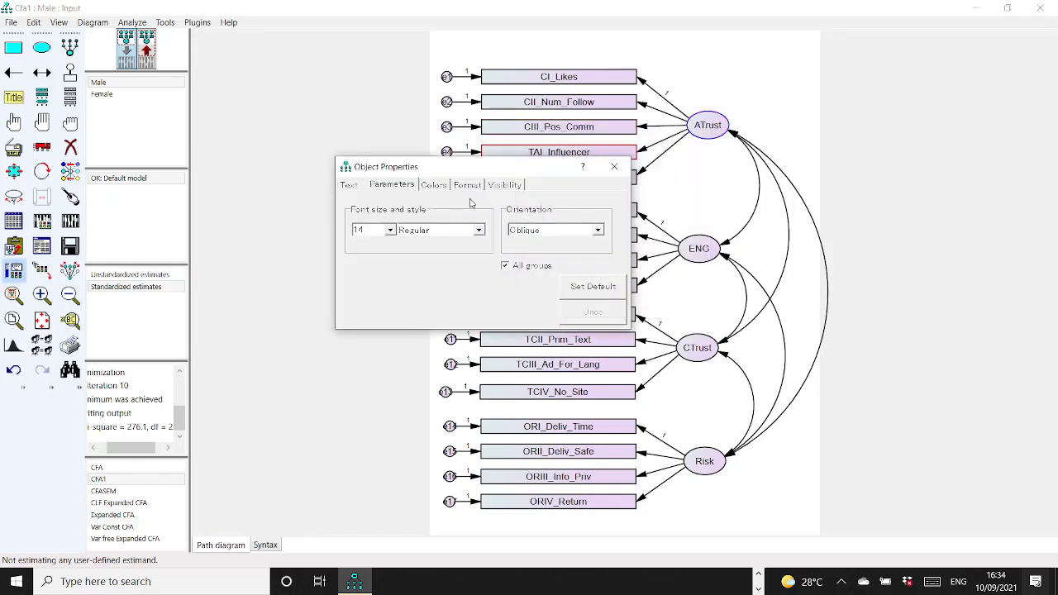
left_click(348, 187)
left_click(376, 186)
left_click(432, 185)
left_click(465, 185)
left_click(500, 185)
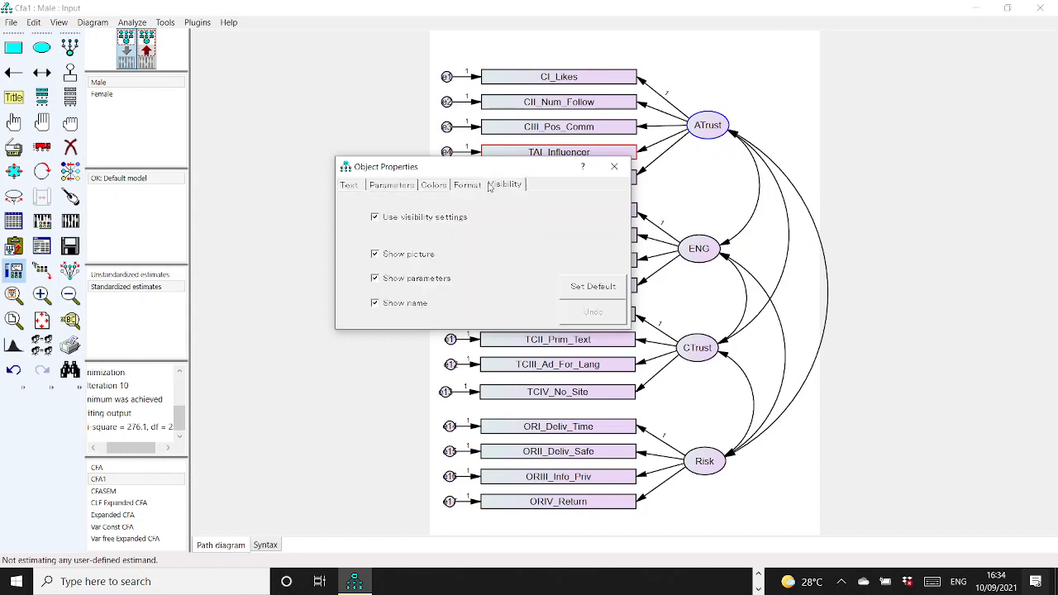
left_click(347, 186)
left_click(390, 186)
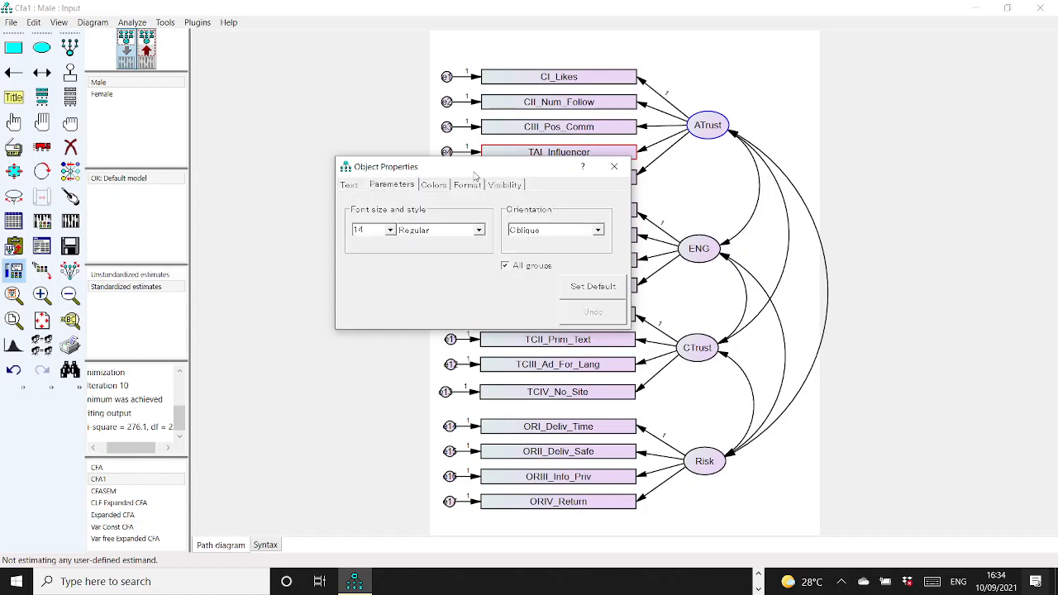
left_click_drag(477, 175, 335, 159)
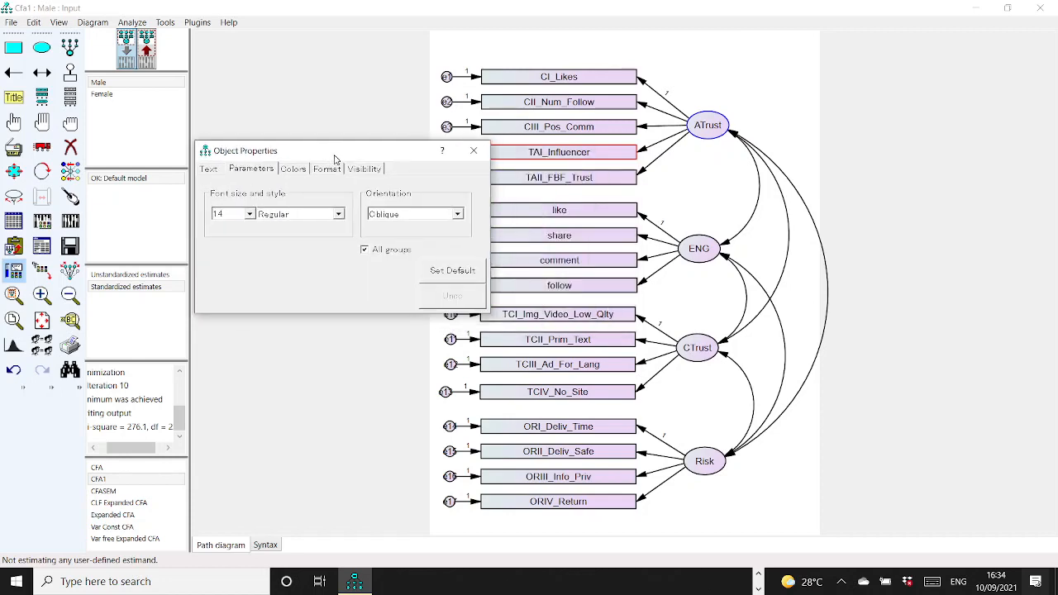
left_click(473, 153)
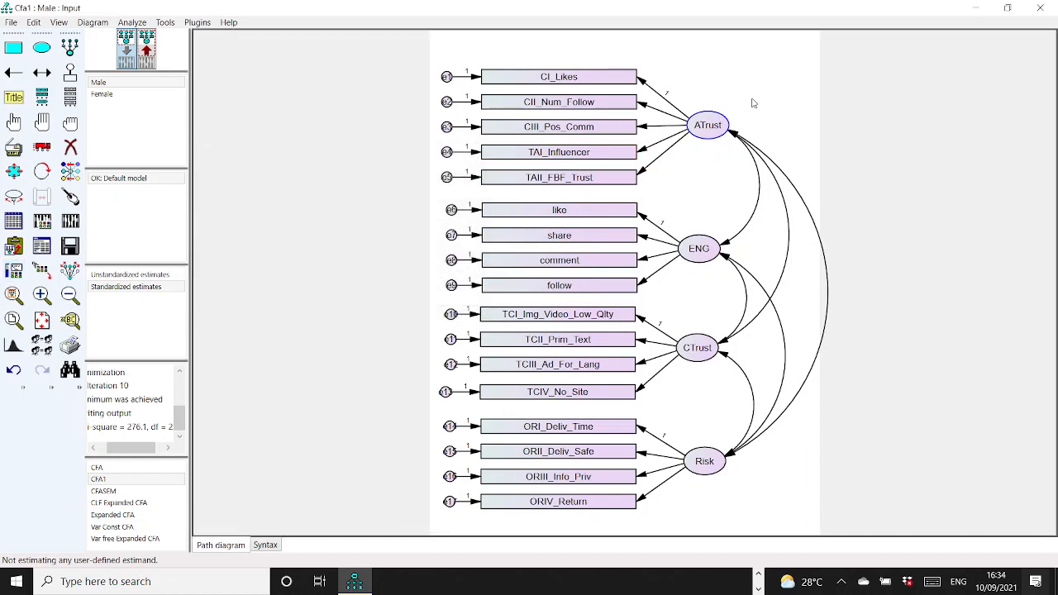
left_click(69, 129)
left_click(14, 122)
right_click(698, 248)
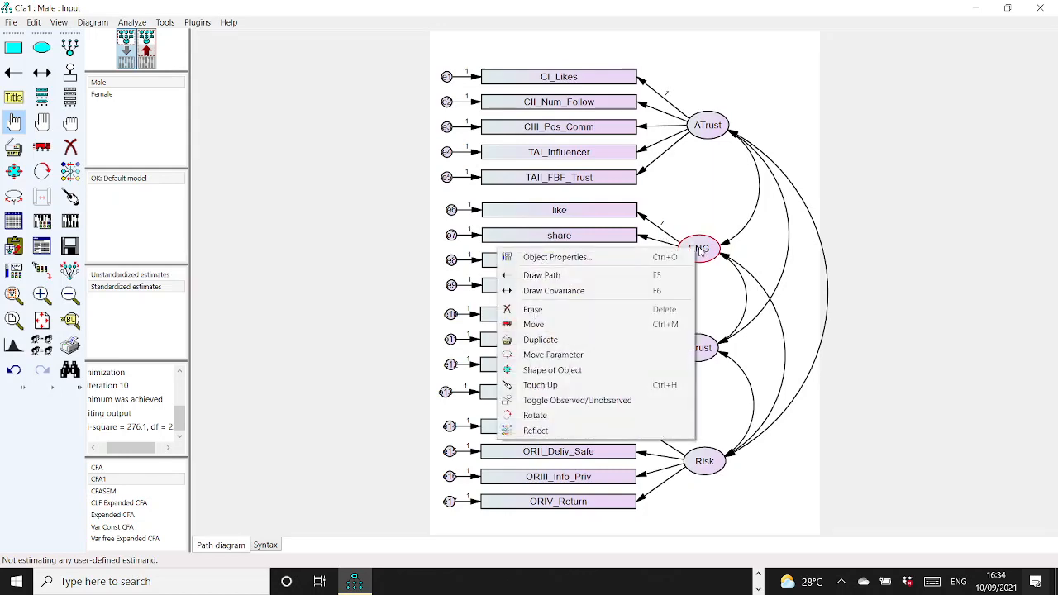
left_click(617, 256)
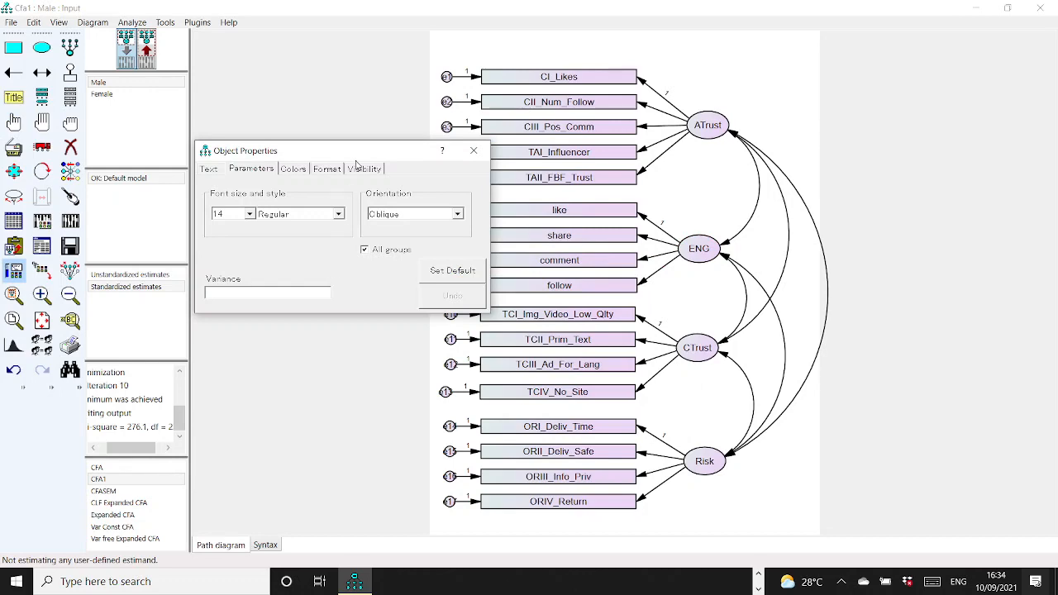
left_click_drag(365, 152, 333, 83)
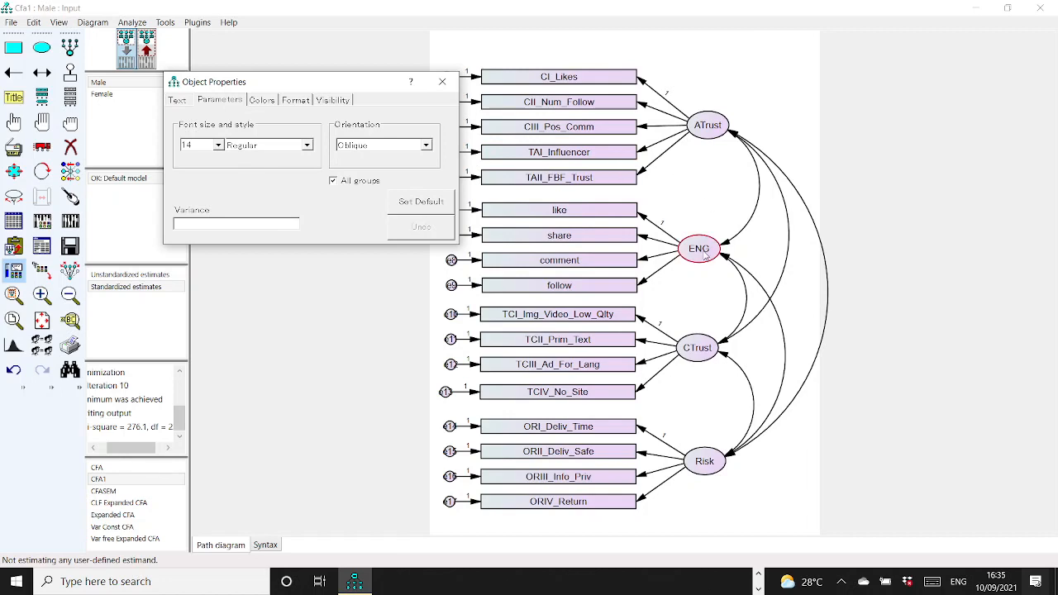
left_click(442, 81)
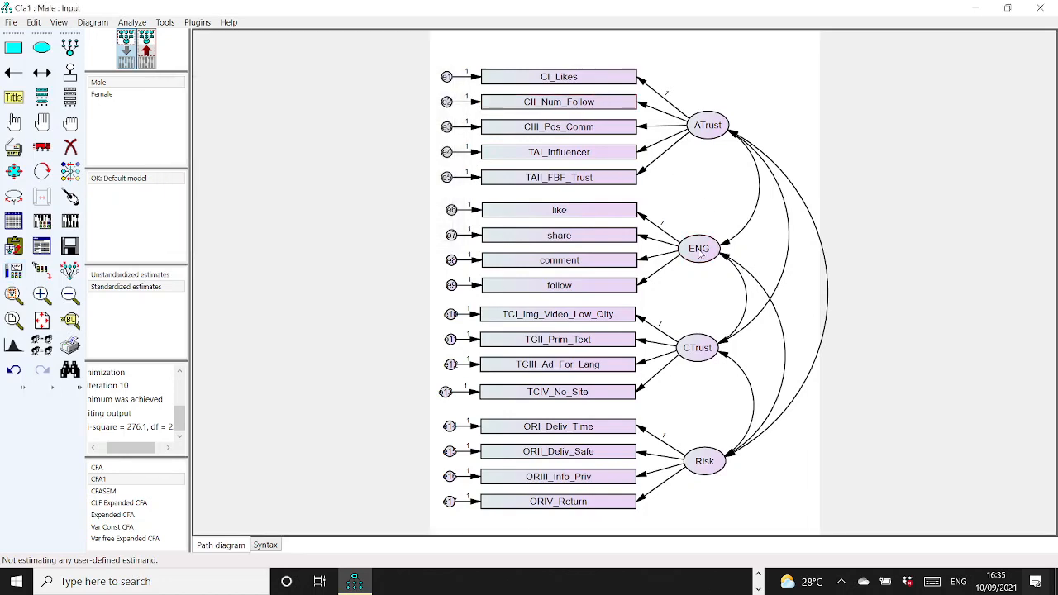
left_click(13, 122)
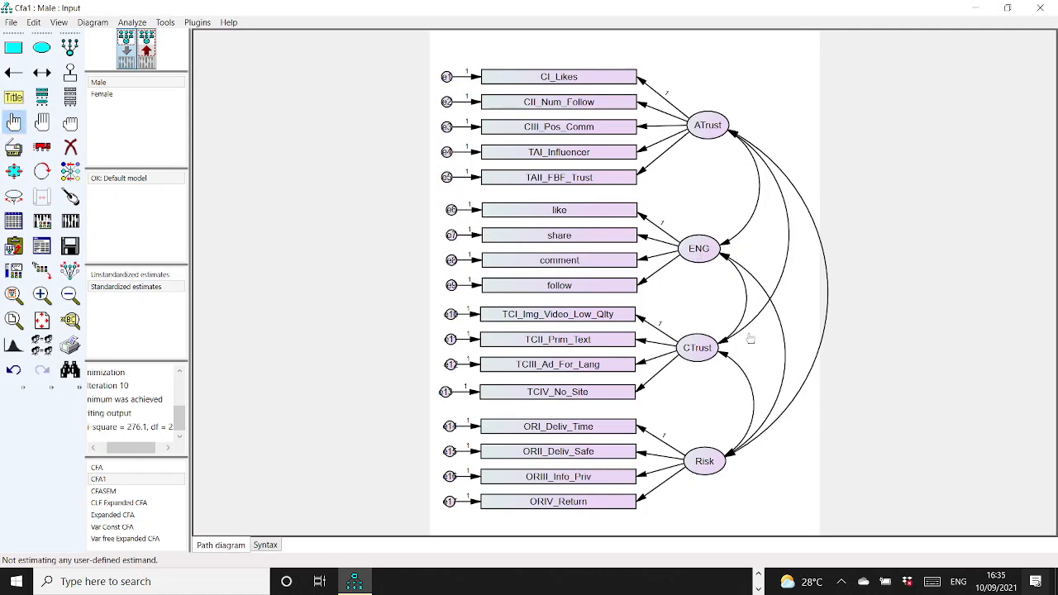
right_click(699, 252)
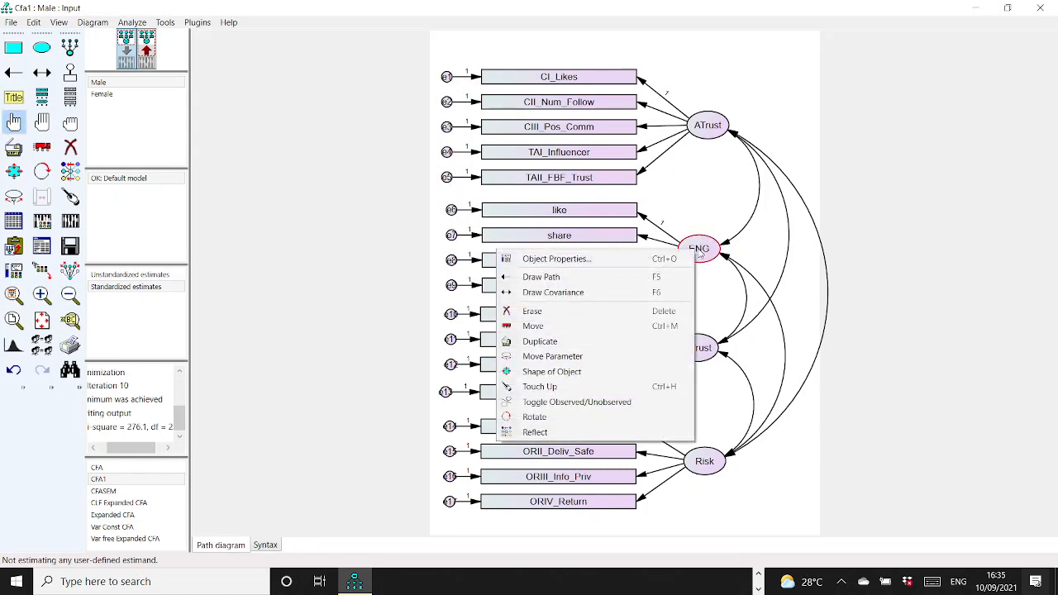
left_click(582, 259)
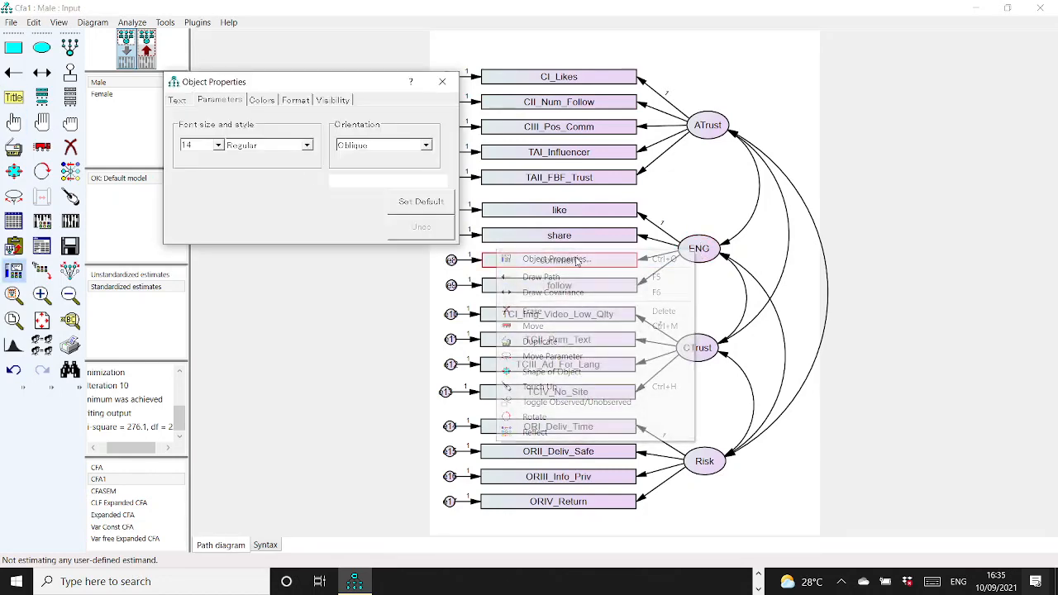
left_click(442, 81)
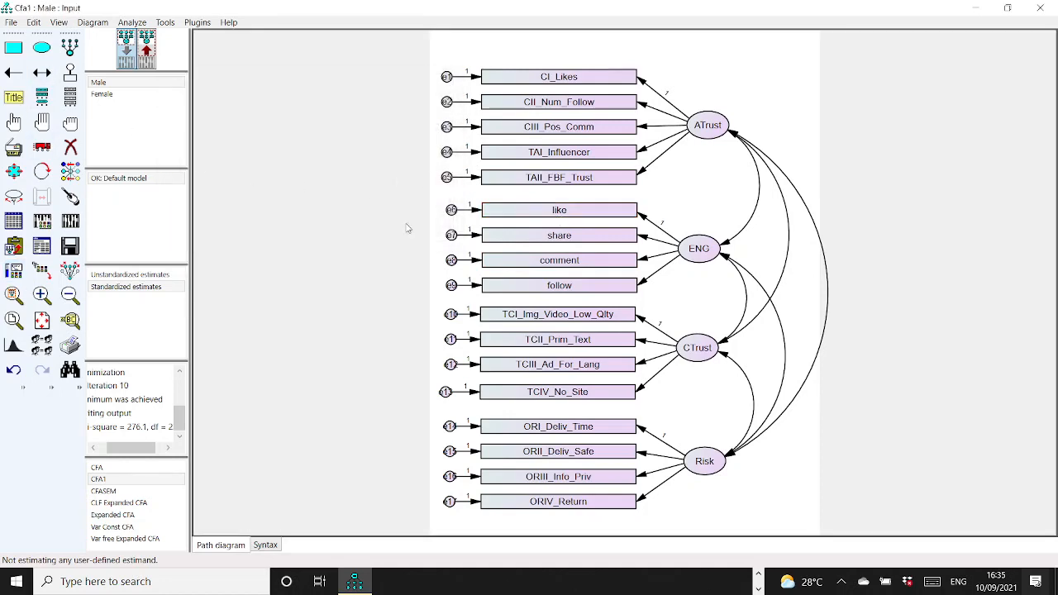
Open the object properties of the ATrust latent variable and set its variance to 1.
left_click(15, 122)
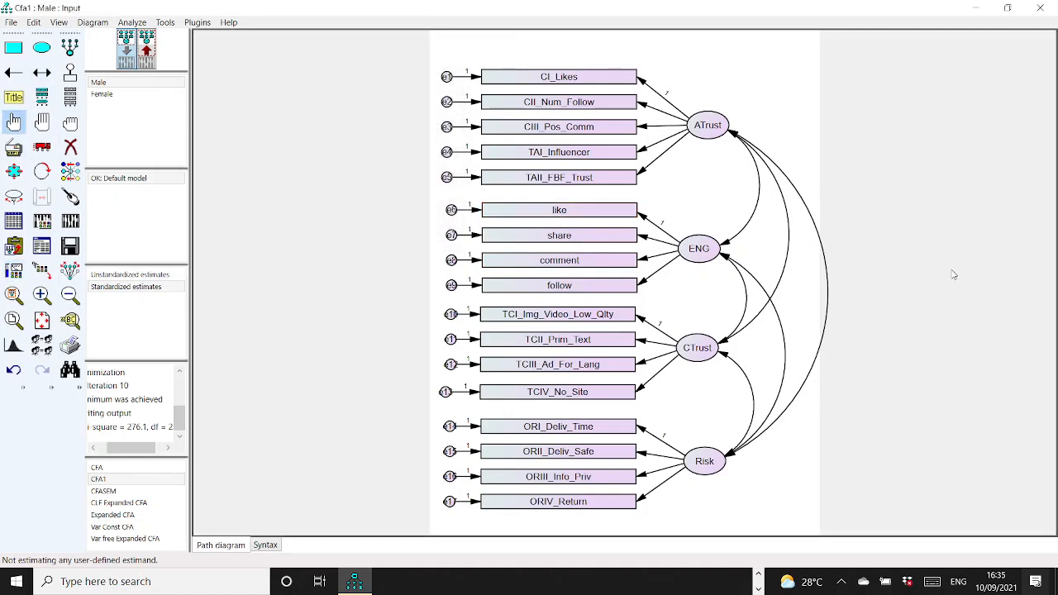
right_click(715, 132)
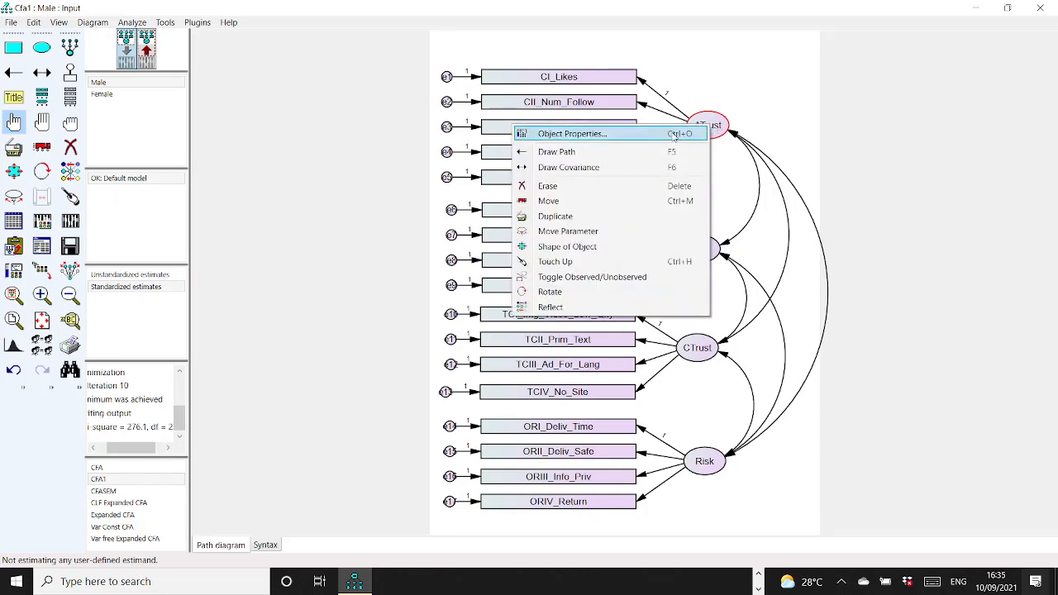
left_click(676, 134)
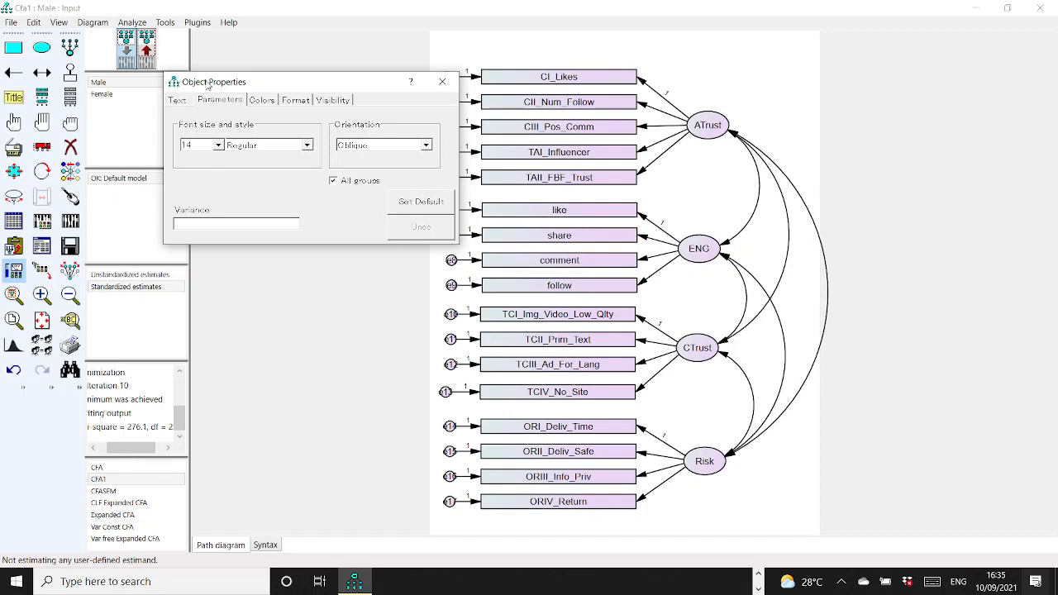
left_click_drag(208, 85, 219, 74)
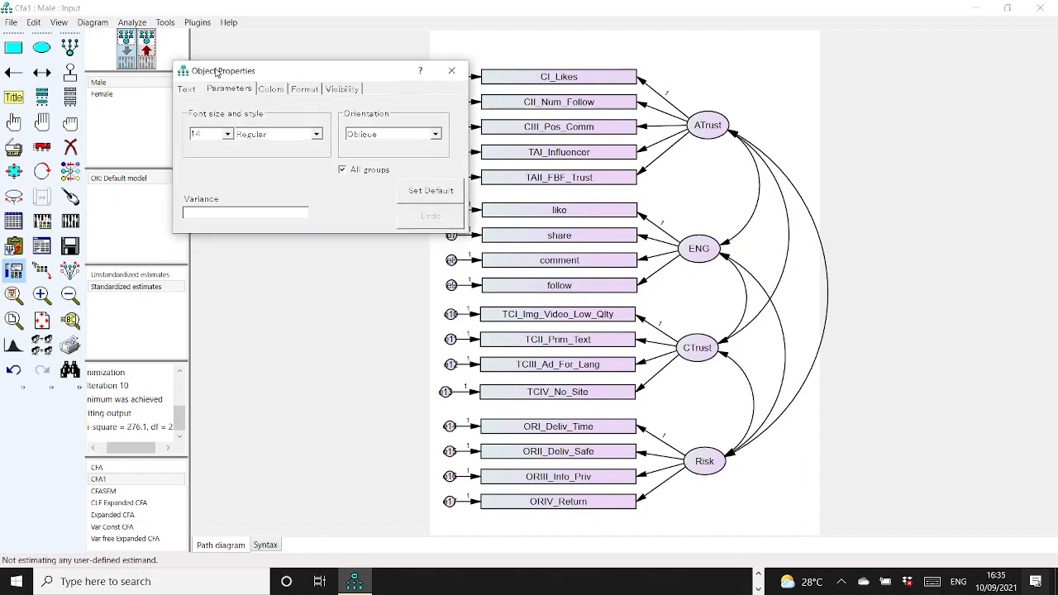
left_click(202, 212)
type("1")
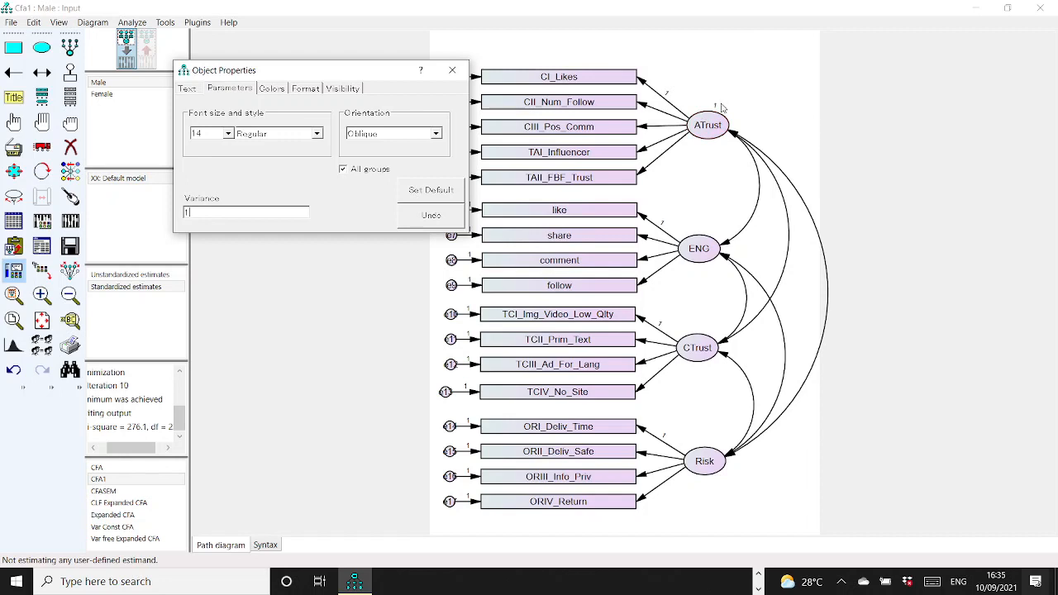
Set the variances of the ENG, CTrust and Risk latent variables to 1.
left_click(705, 251)
left_click(699, 353)
type("1")
left_click(701, 466)
type("1")
Clear the fixed regression weights on the paths to CI_Likes, like, TCI_Img_Video_Low_Qlty and ORI_Deliv_Time, and close the object properties.
left_click(666, 102)
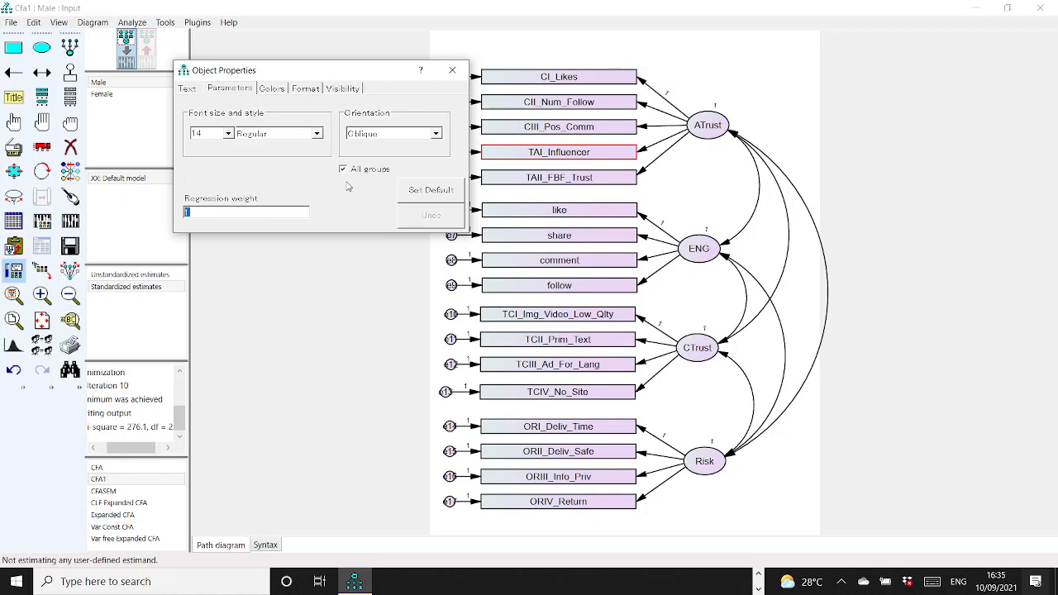
key("BackSpace")
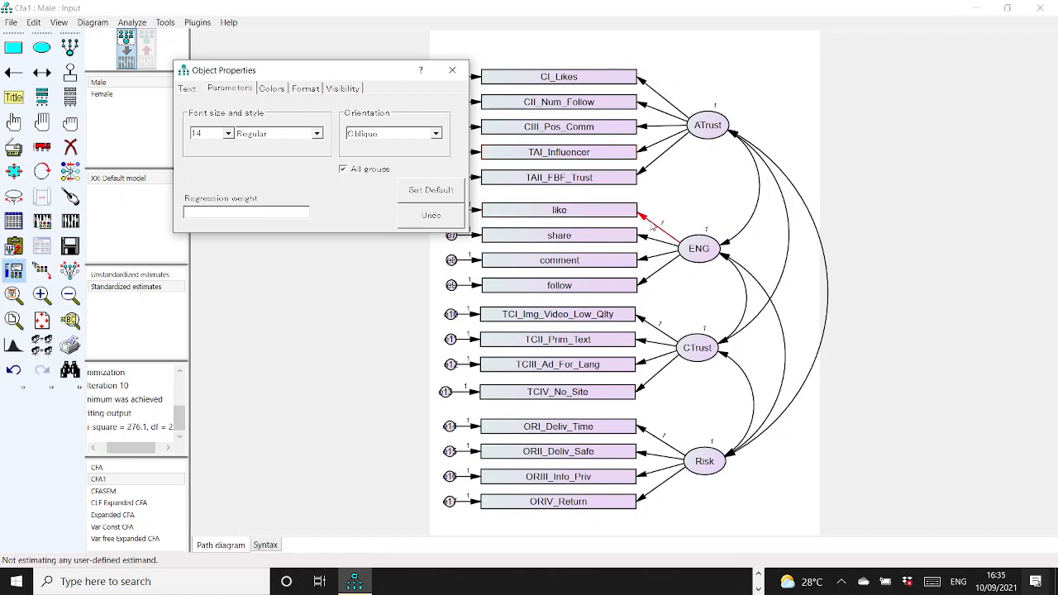
left_click(653, 226)
key("BackSpace")
left_click(657, 331)
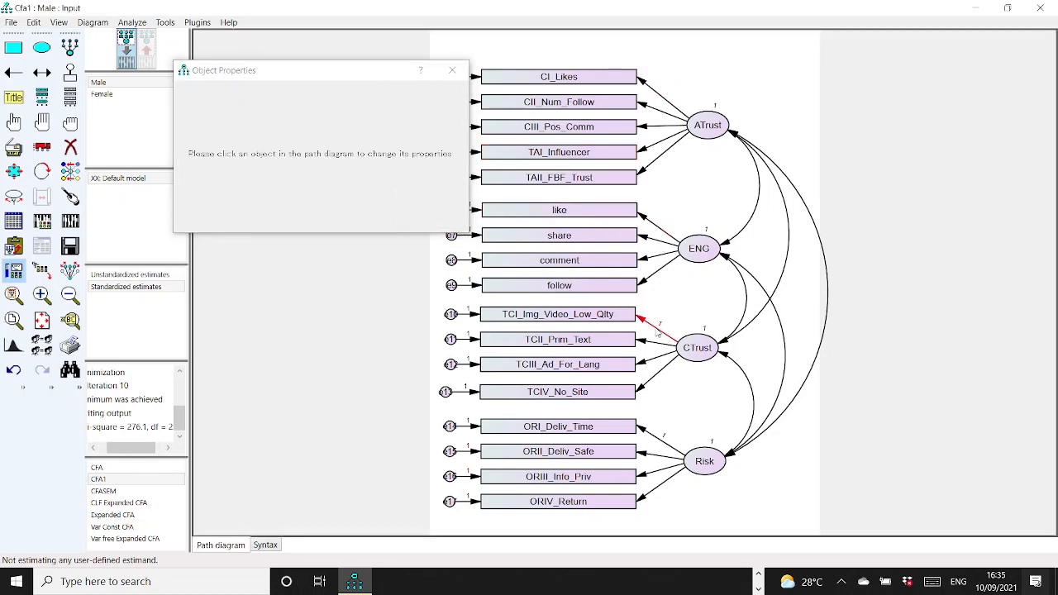
left_click(657, 331)
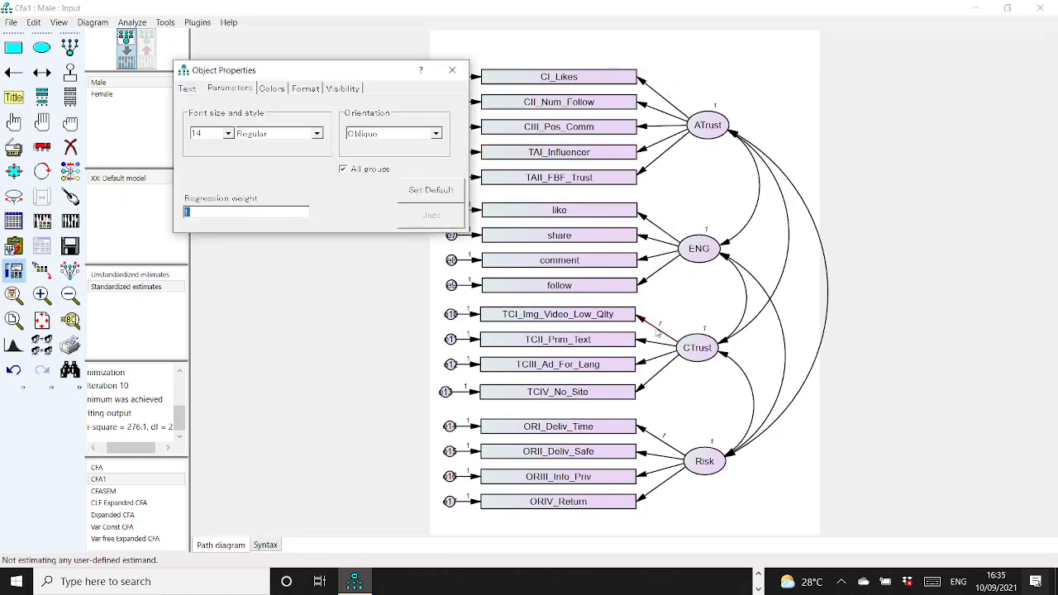
left_click(655, 441)
left_click(452, 69)
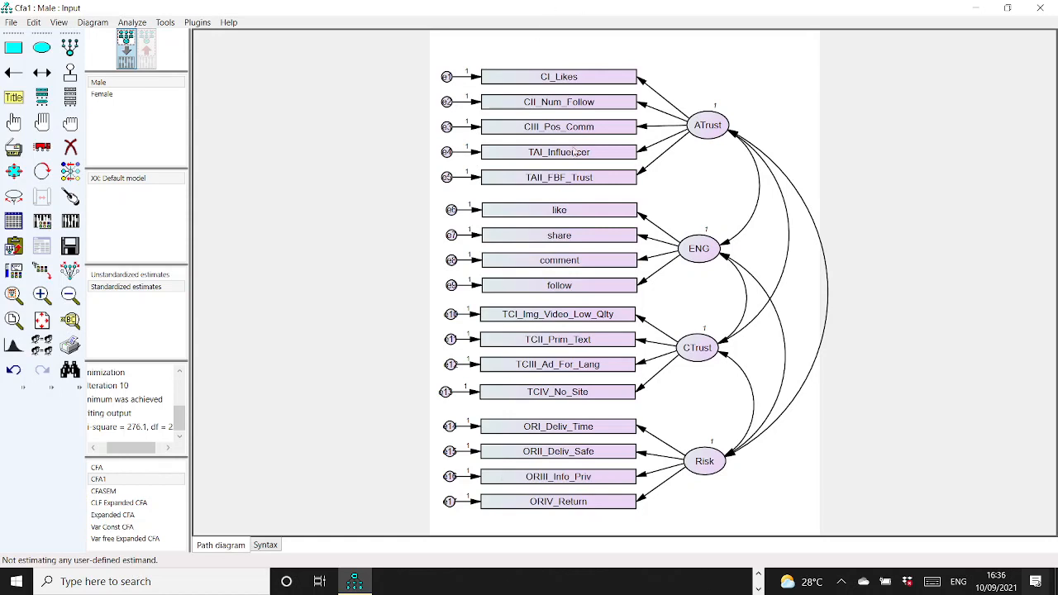
Name all free regression weights with the prefix W using Name Parameters, then check the labels in the Female and Male groups.
left_click(196, 23)
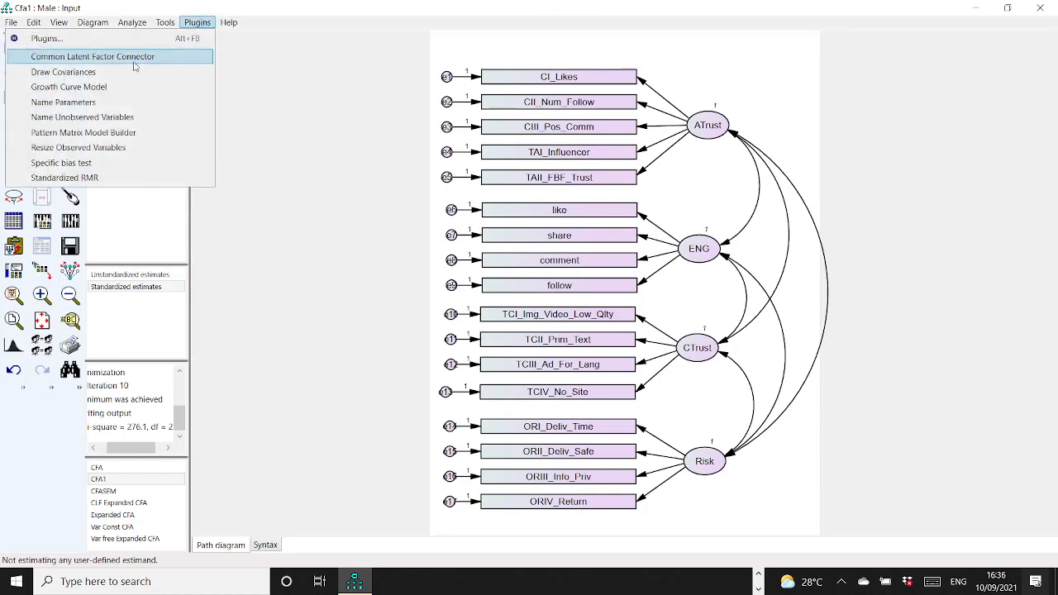
left_click(62, 102)
left_click(219, 150)
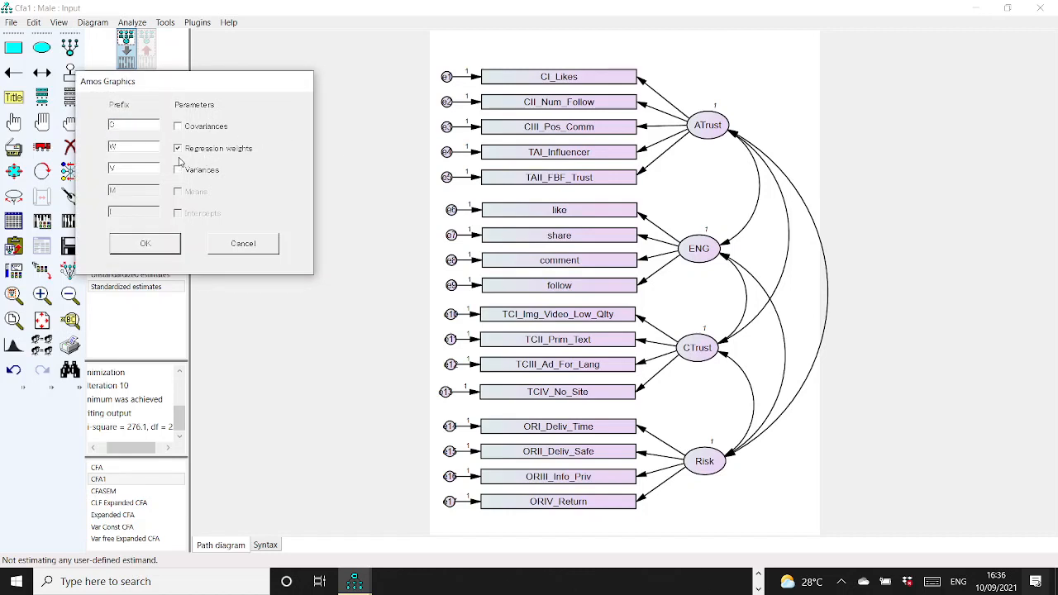
left_click(146, 244)
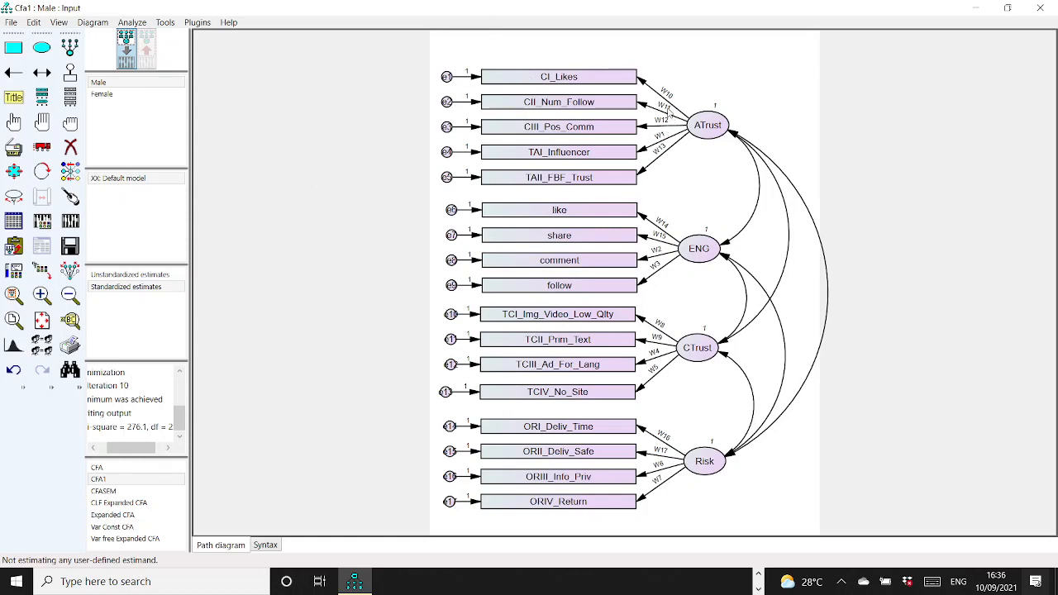
left_click(97, 94)
left_click(116, 83)
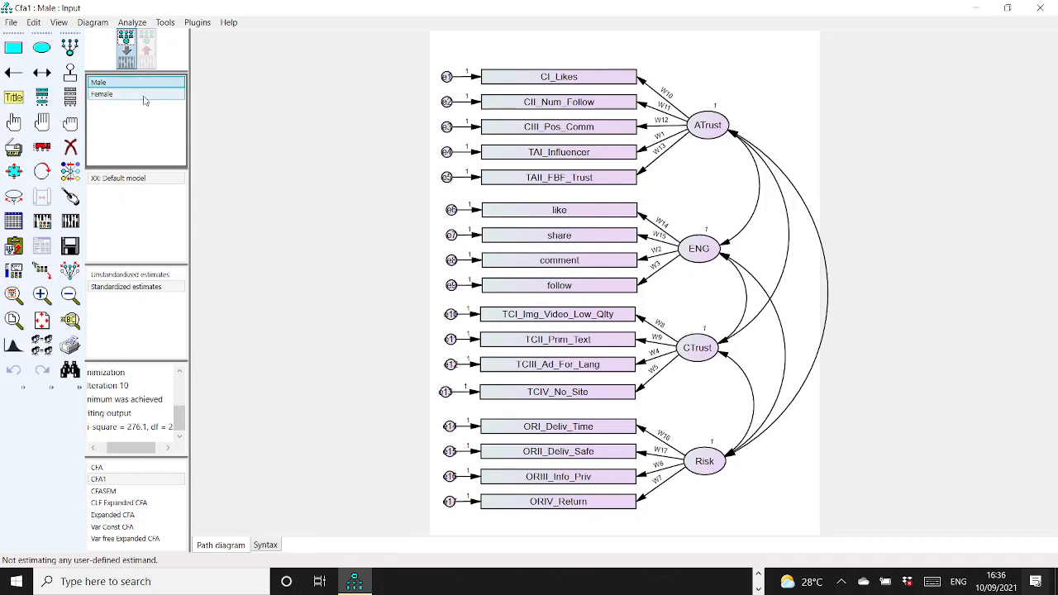
Calculate the estimates for the constrained model and read its chi-square and df in the computation summary.
left_click(70, 220)
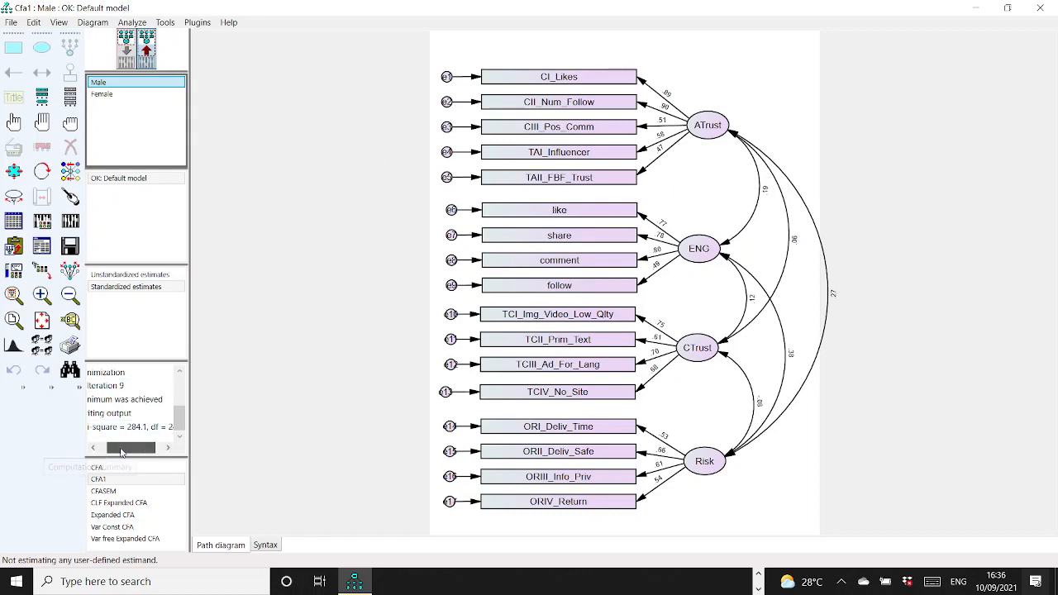
left_click_drag(122, 451, 104, 451)
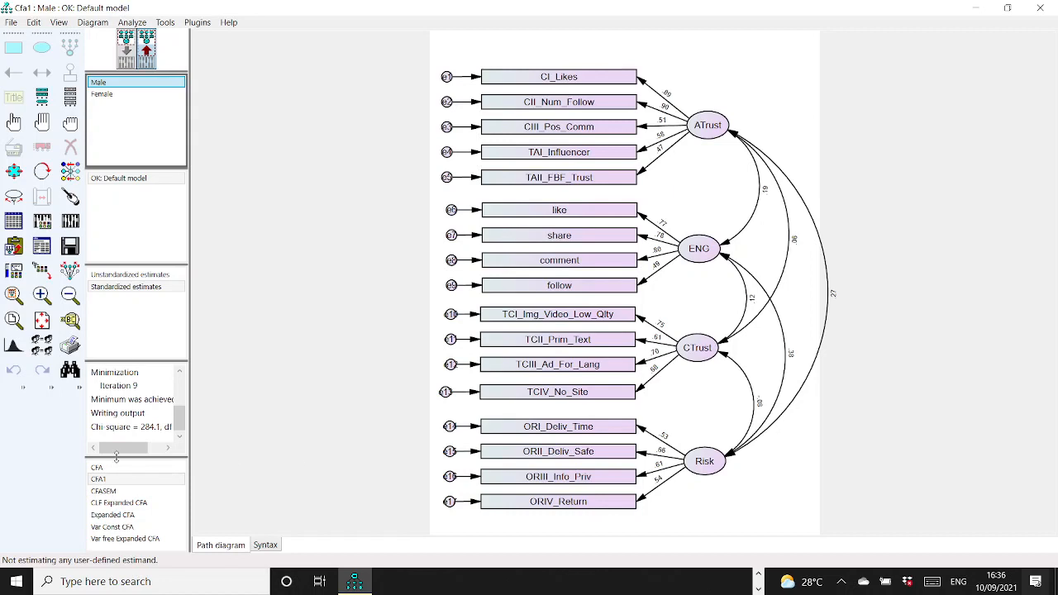
left_click_drag(104, 445, 118, 443)
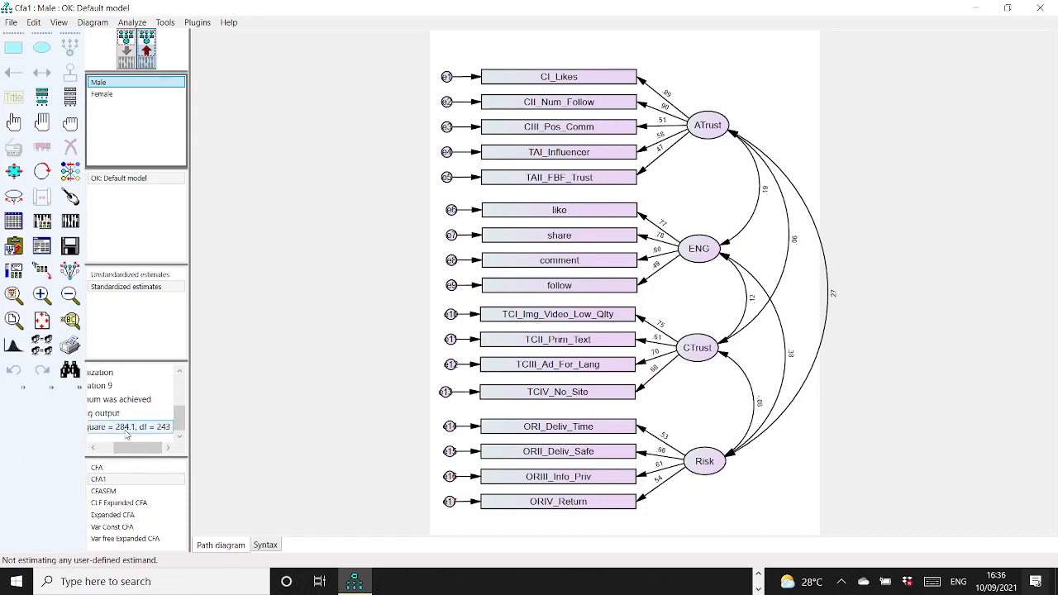
Switch to the Stats Tools Package workbook in Excel and set the fully constrained model's chi-square to 284.1 on the X2 Difference sheet.
left_click(757, 574)
left_click(376, 581)
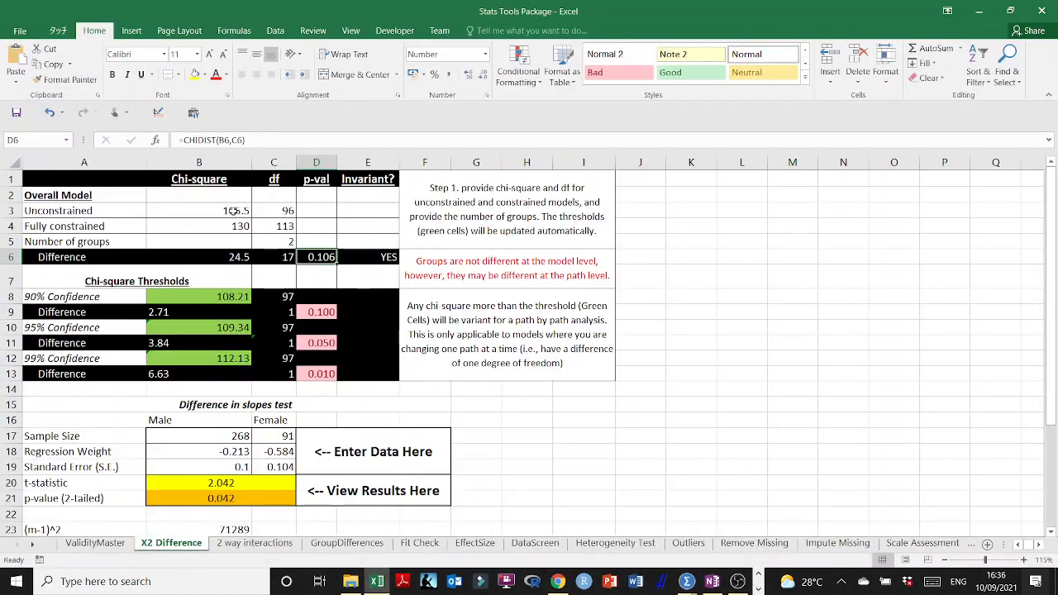
left_click(72, 226)
left_click(199, 229)
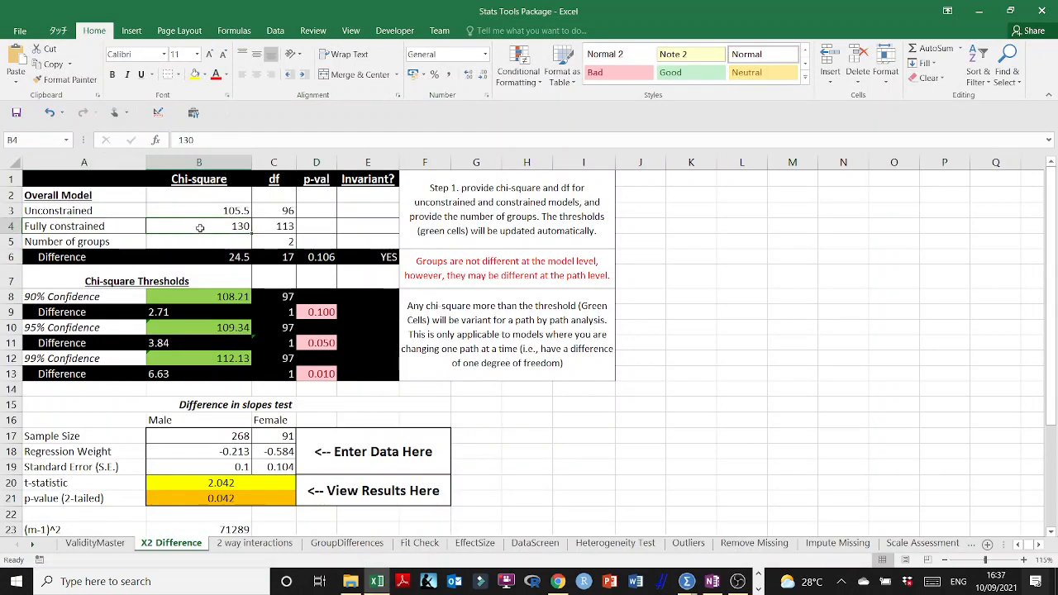
left_click(376, 587)
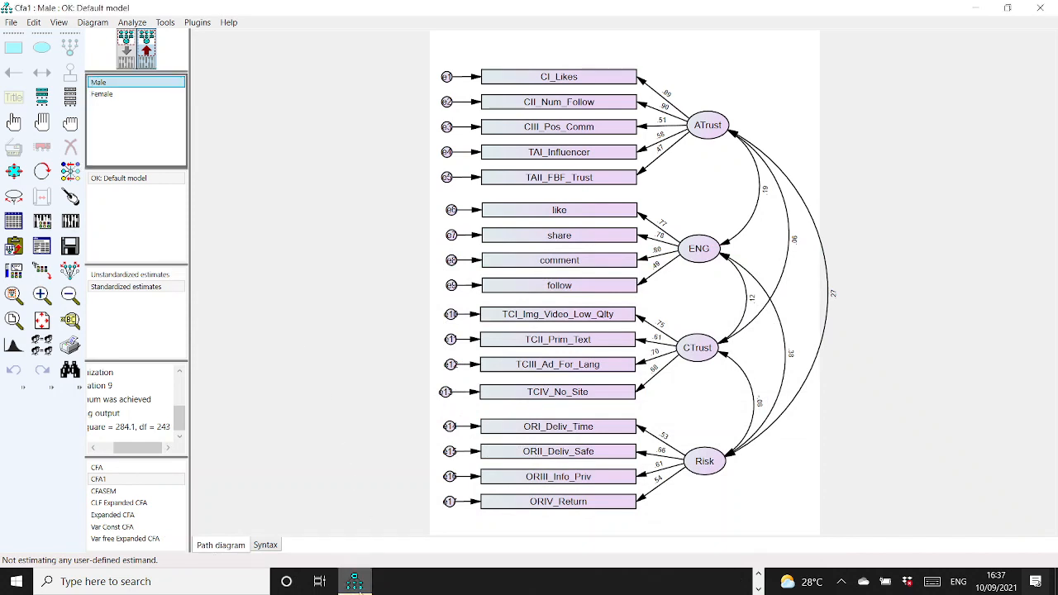
left_click(357, 585)
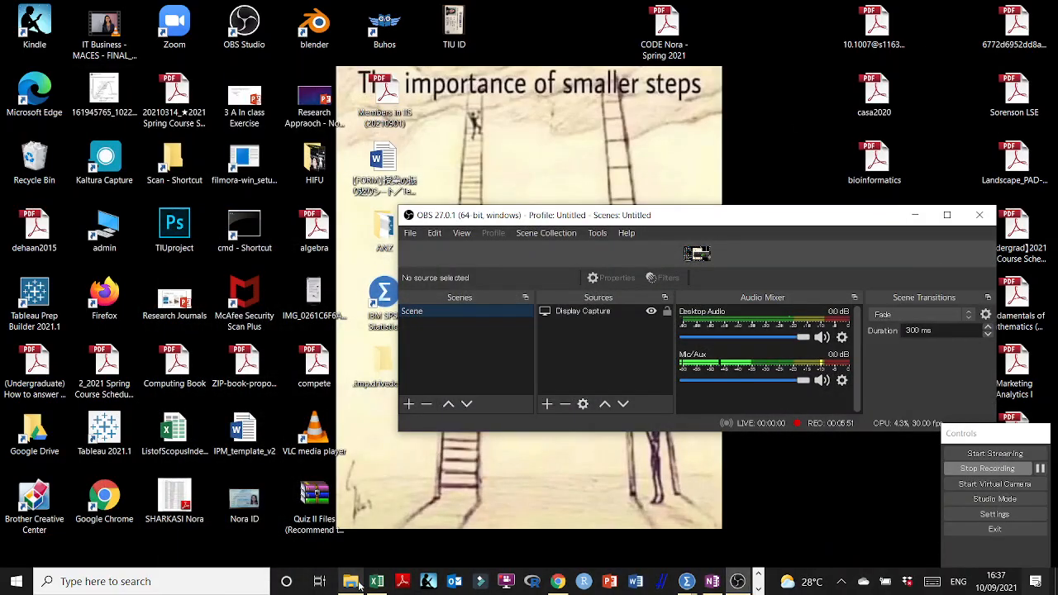
left_click(376, 581)
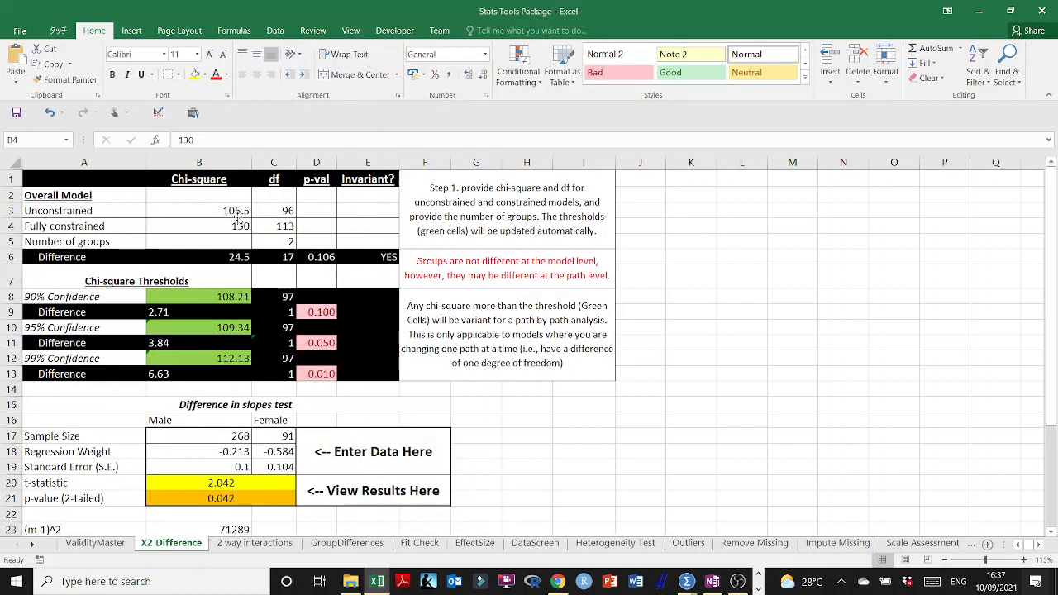
type("2")
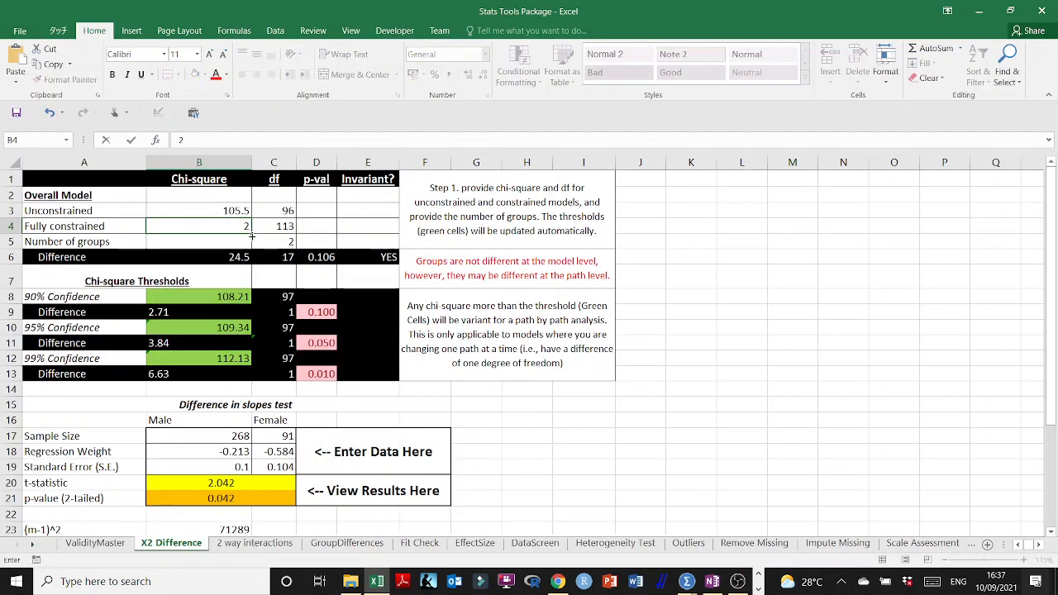
type("84.1")
key("Tab")
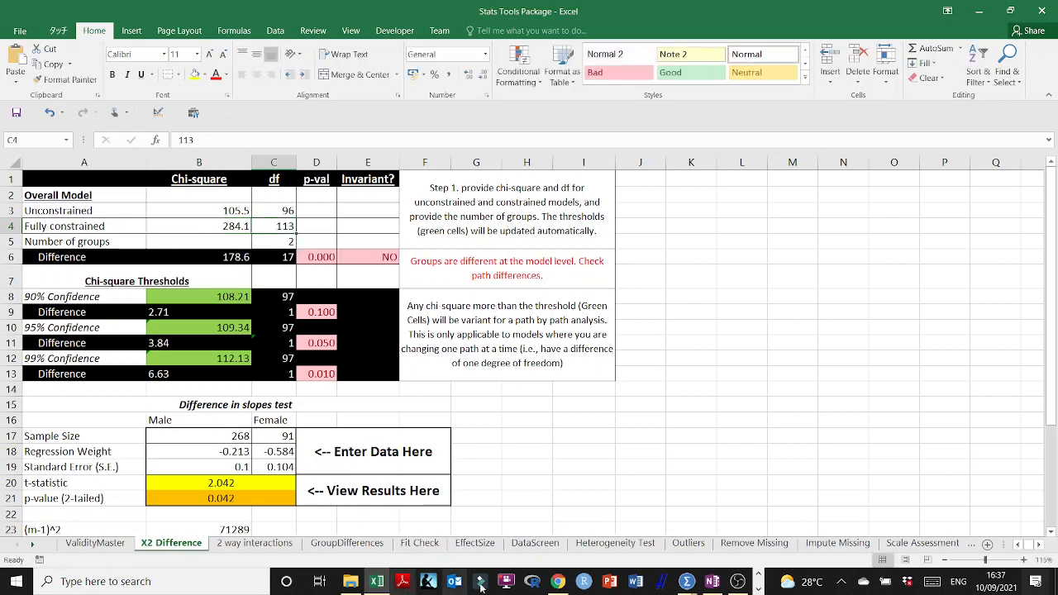
Recheck the df in Amos, enter 243 as the fully constrained df in Excel, and clear the unconstrained chi-square and df.
left_click(378, 582)
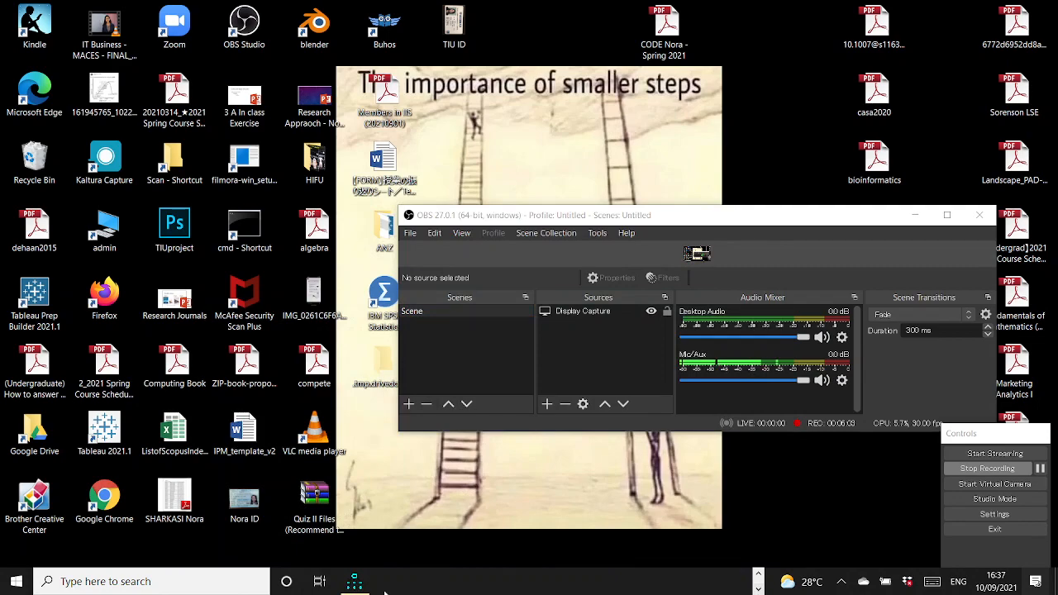
left_click(355, 582)
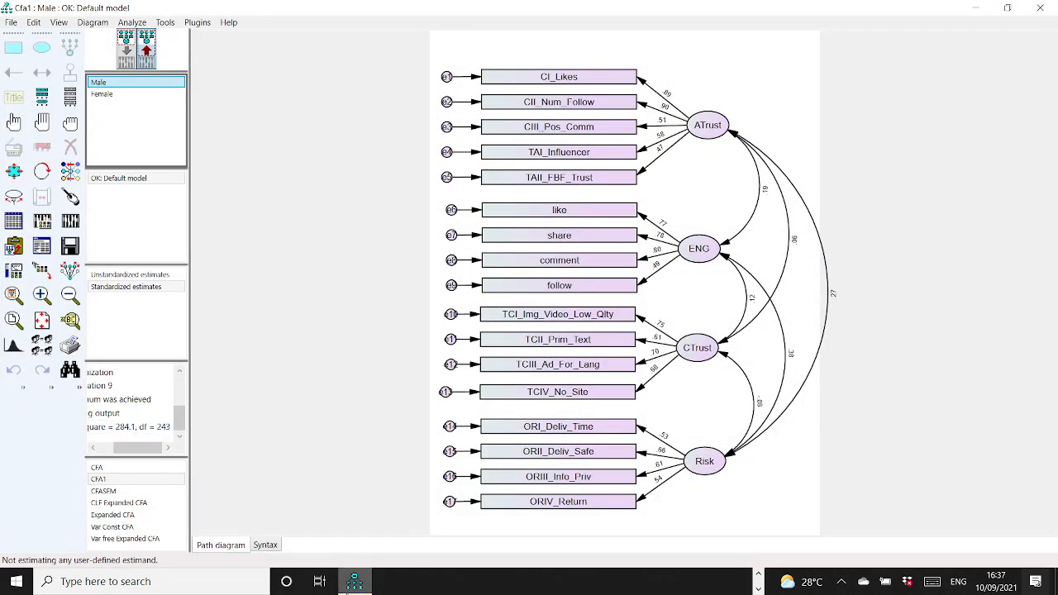
left_click(354, 583)
mouse_move(698, 584)
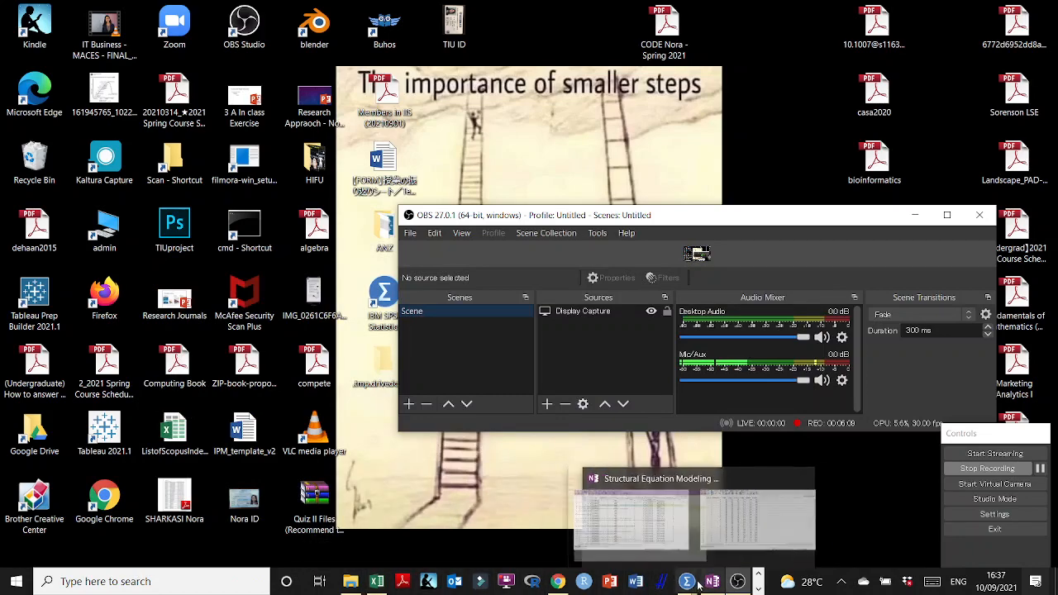
left_click(374, 578)
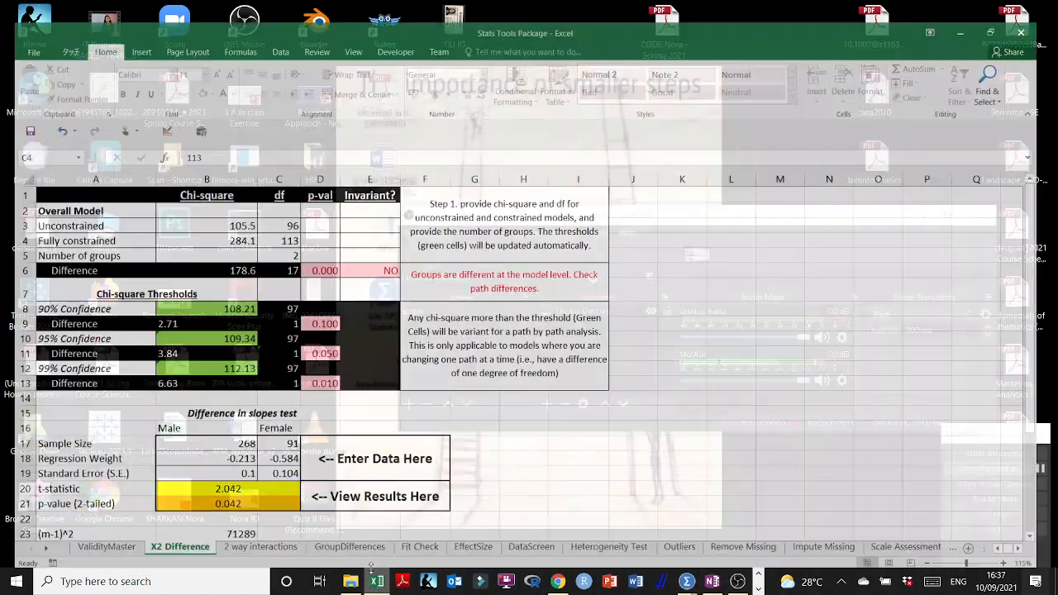
left_click(277, 226)
type("2")
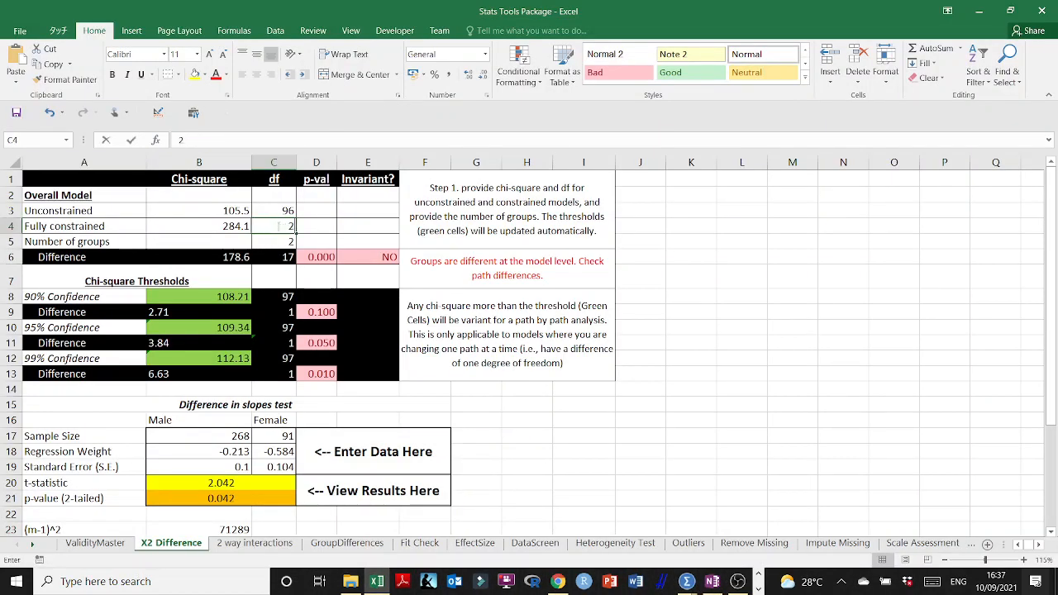
type("43")
left_click_drag(273, 210, 242, 210)
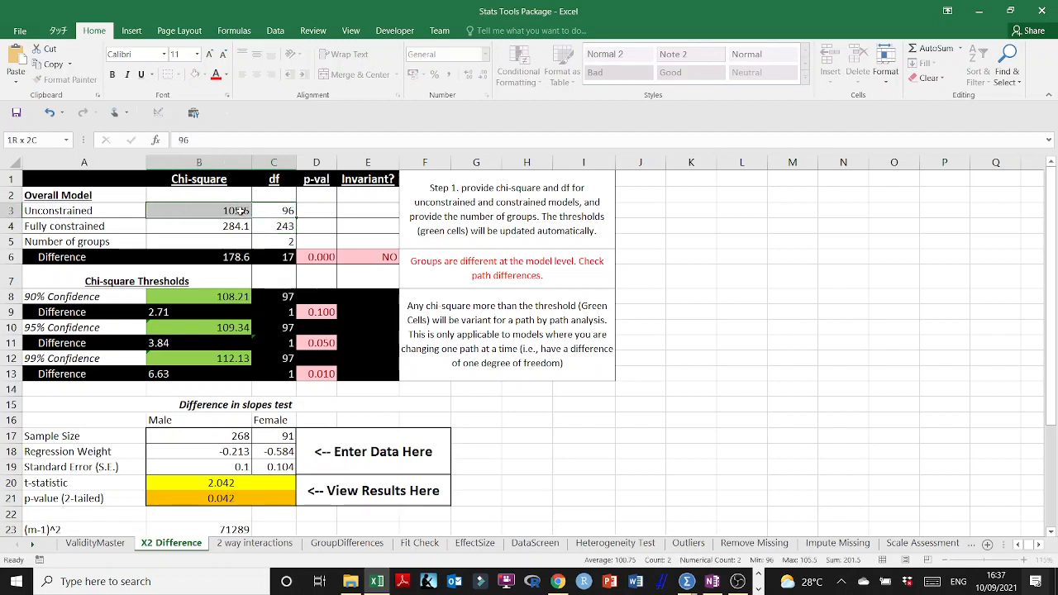
key("Delete")
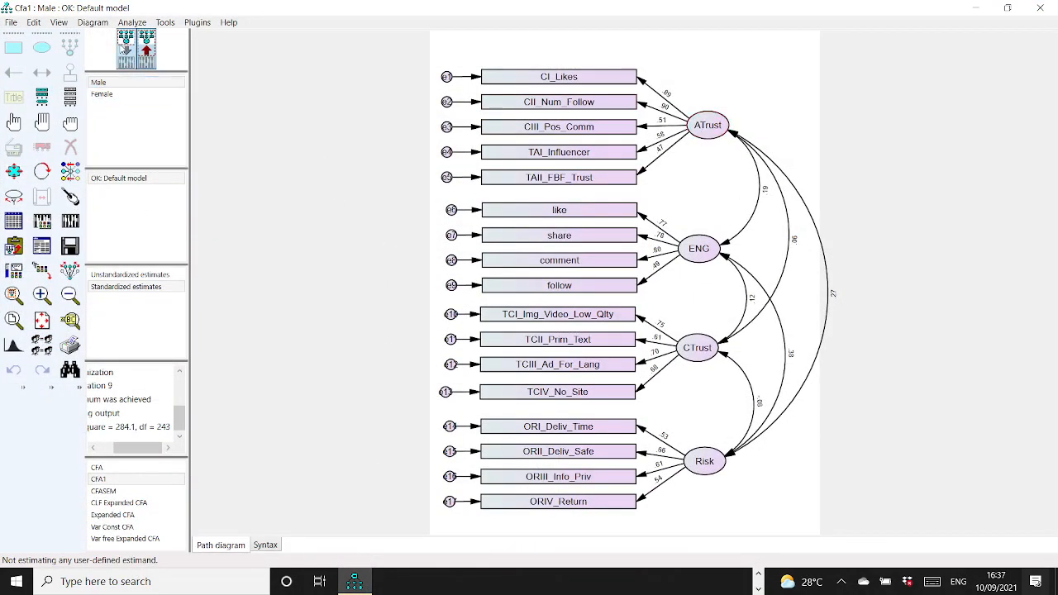
Return to the Amos input path diagram and clear the fixed variances of the ATrust, ENG, CTrust and Risk latent variables.
left_click(126, 50)
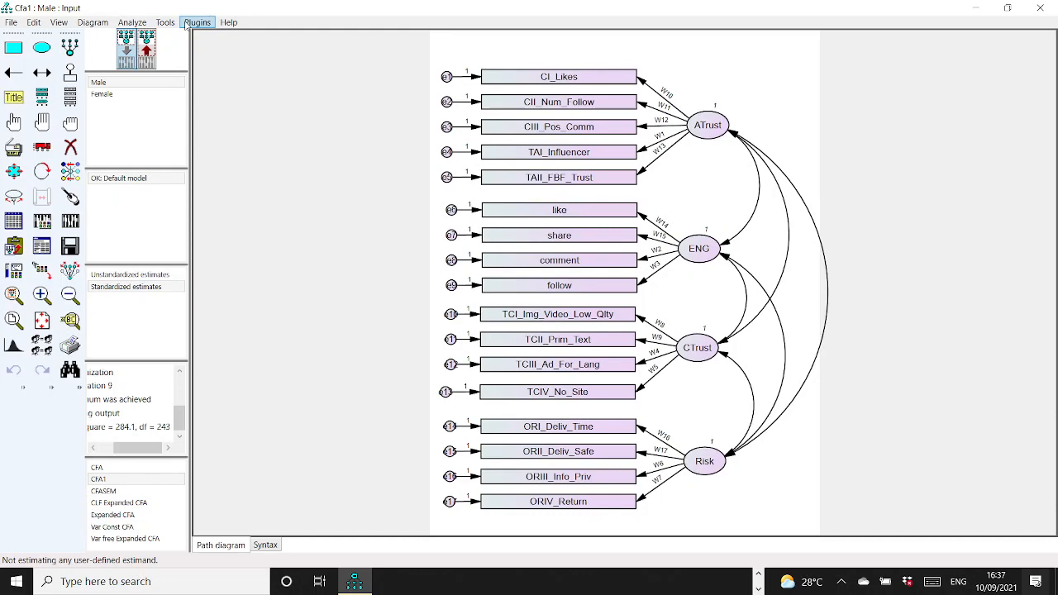
right_click(709, 131)
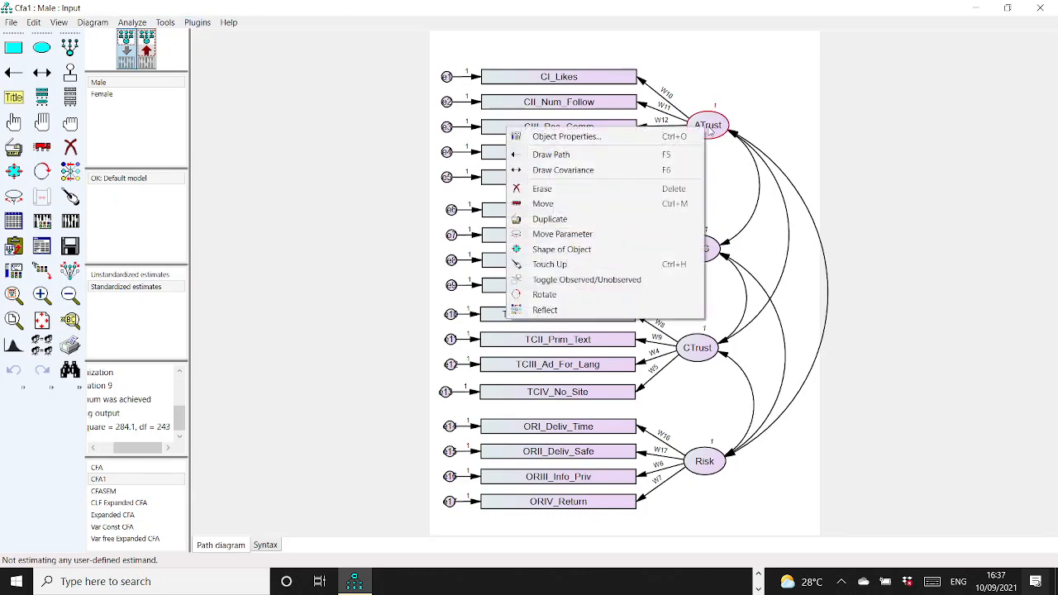
left_click(618, 138)
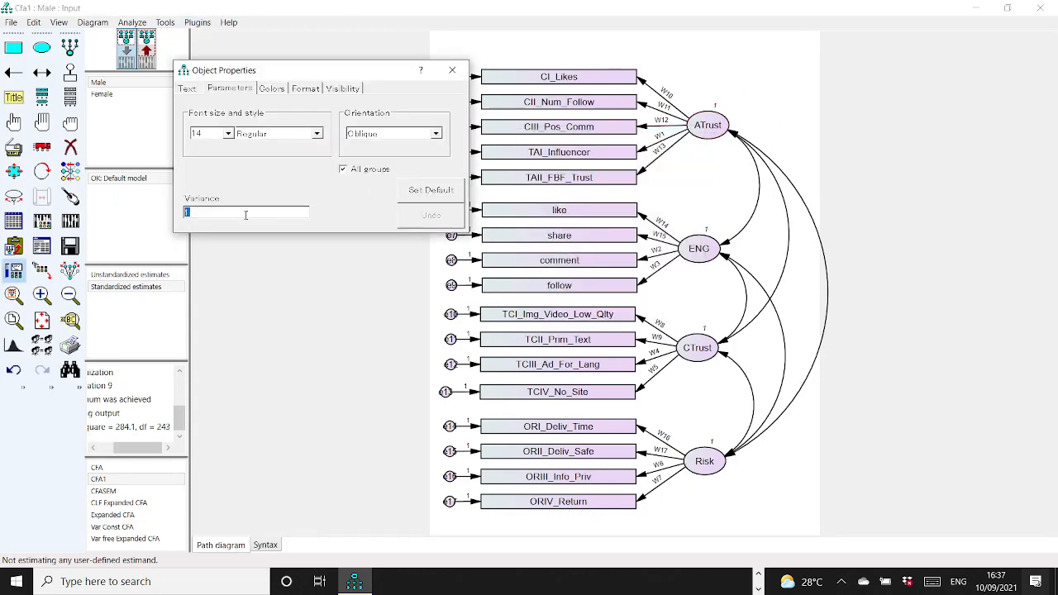
key("Delete")
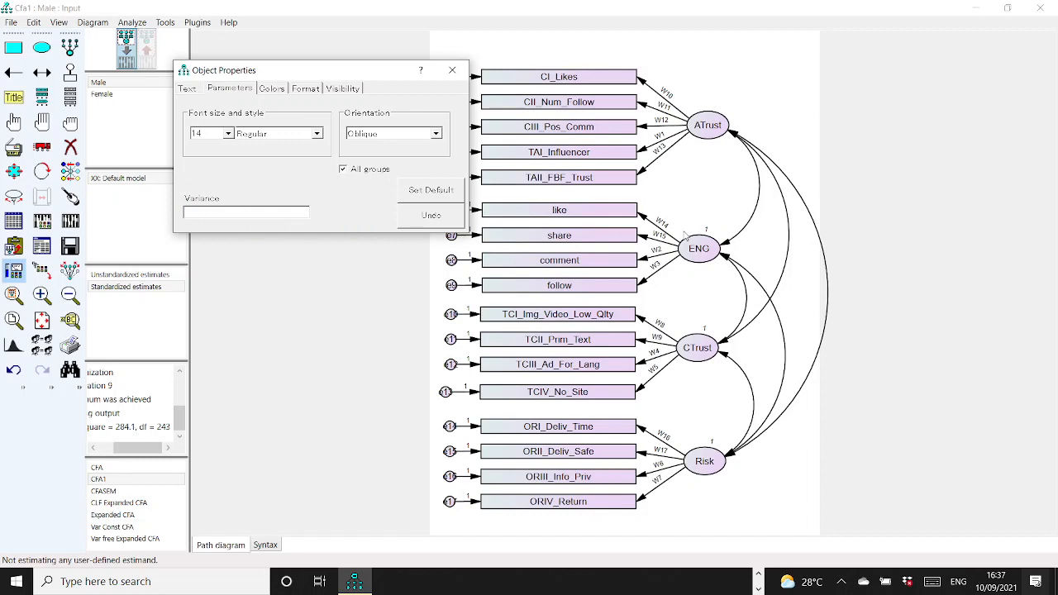
left_click(701, 249)
key("Delete")
left_click(706, 347)
key("Delete")
left_click(708, 463)
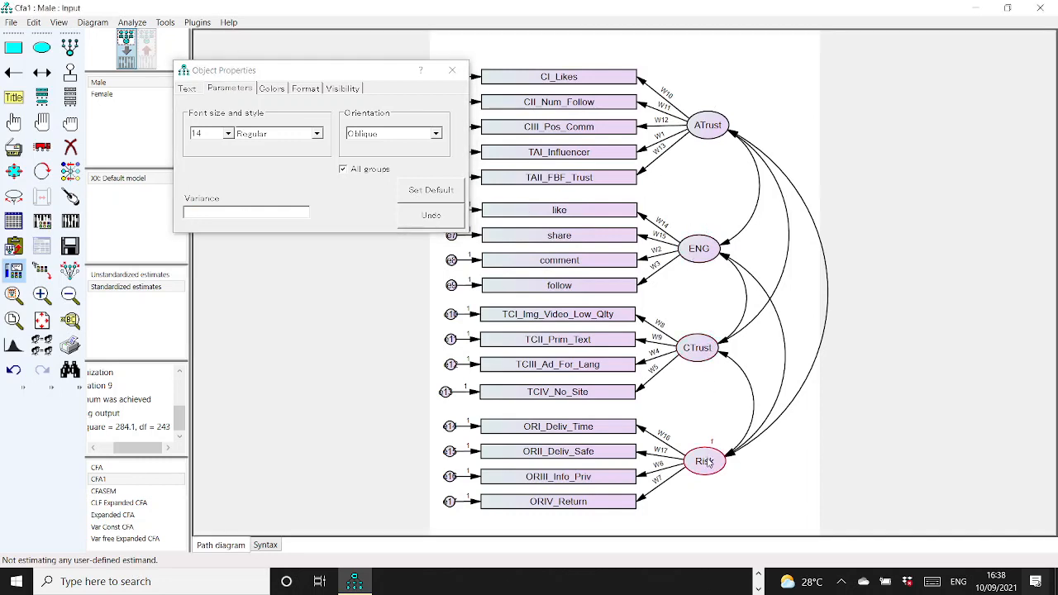
key("Delete")
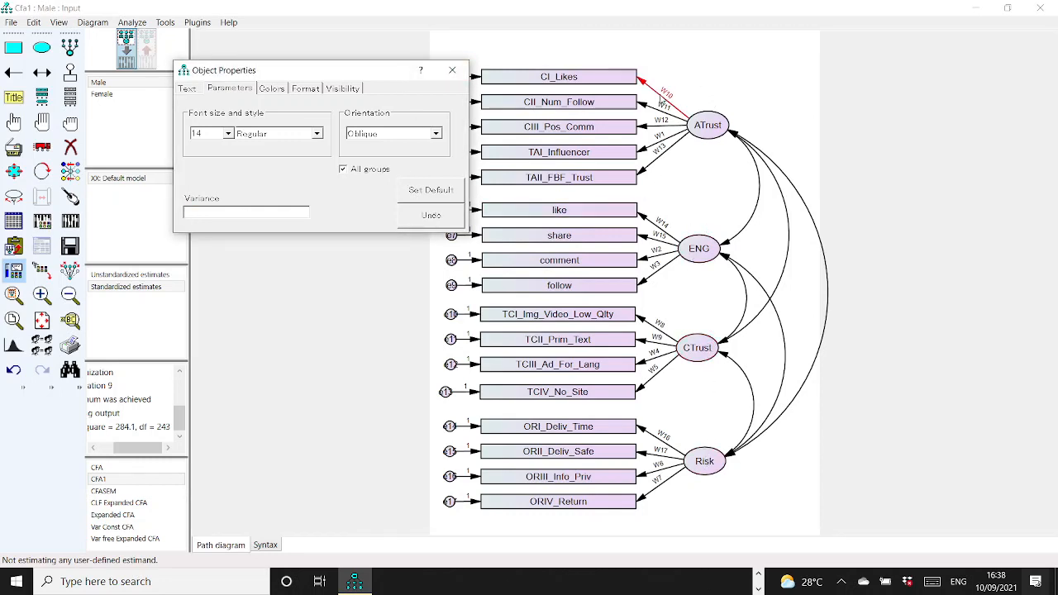
Set the regression weights on the paths to CI_Likes, like, TCI_Img_Video_Low_Qlty and ORI_Deliv_Time to 1, and close the object properties.
left_click(661, 100)
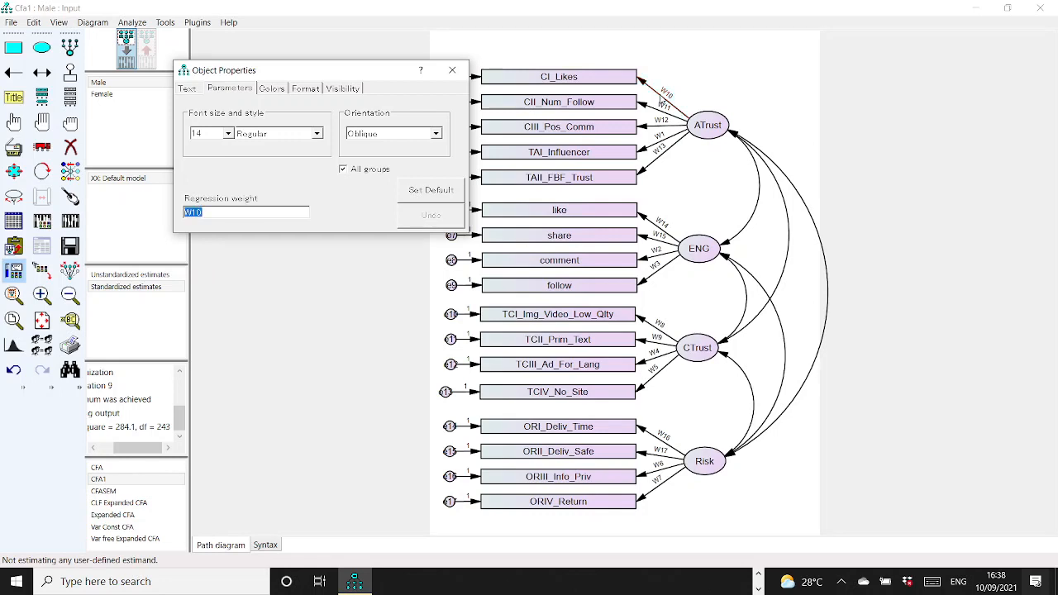
type("1")
left_click(653, 225)
type("1")
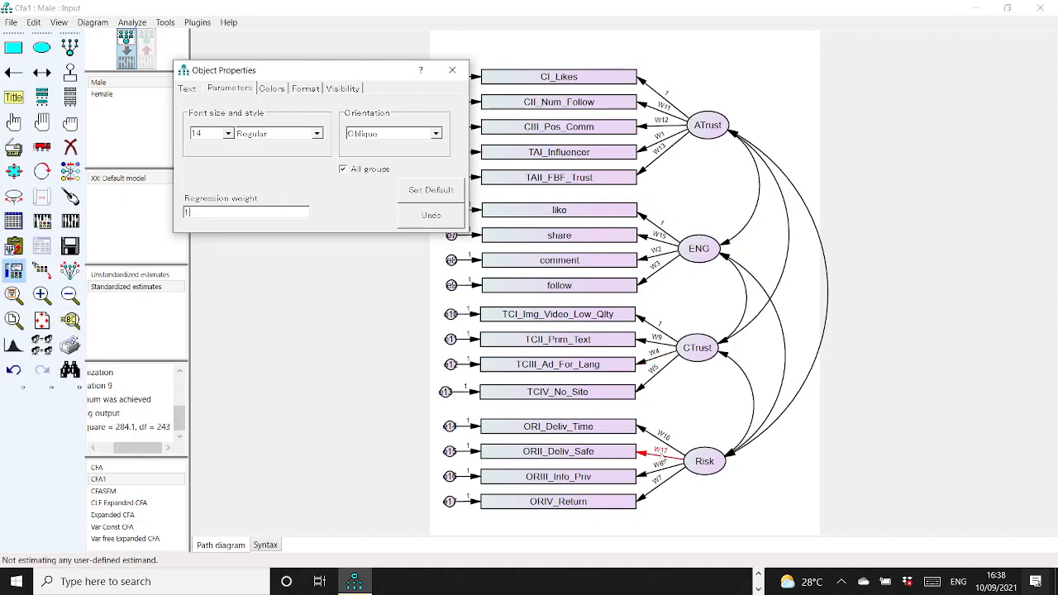
left_click(661, 446)
left_click(661, 442)
left_click(661, 443)
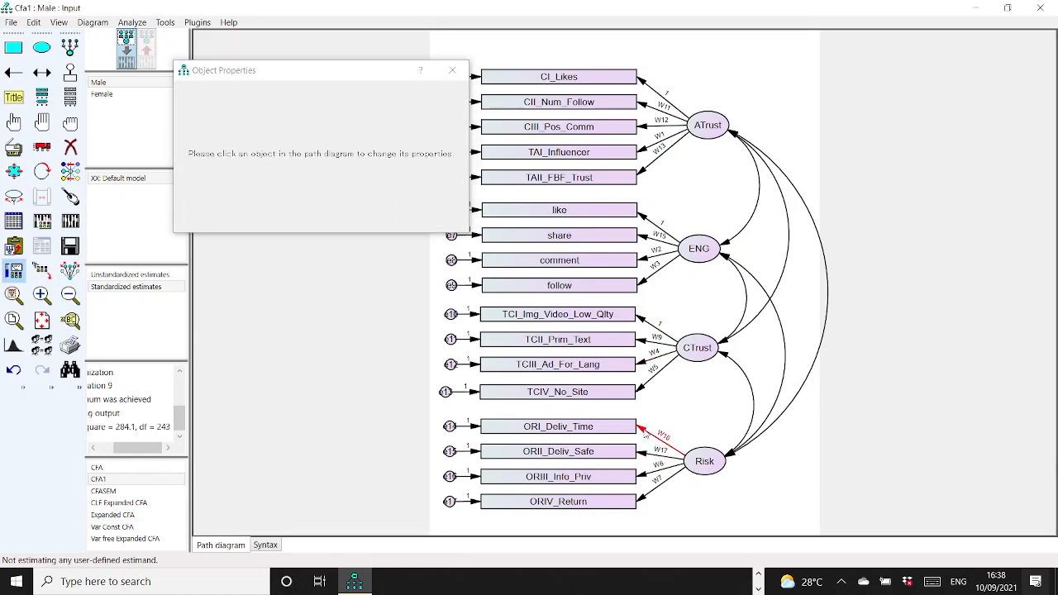
left_click(661, 442)
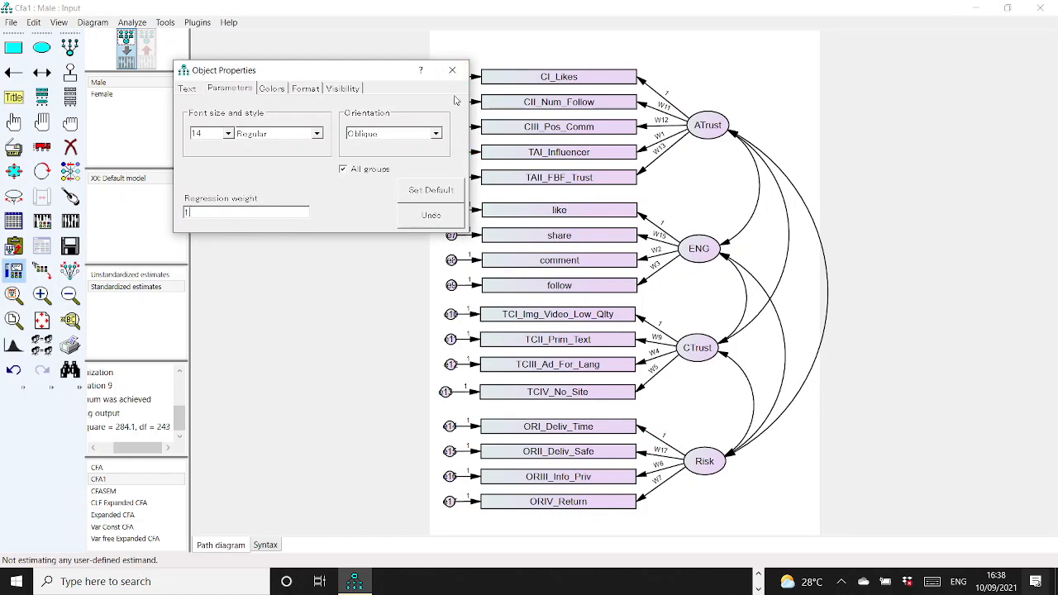
left_click(452, 69)
left_click(196, 23)
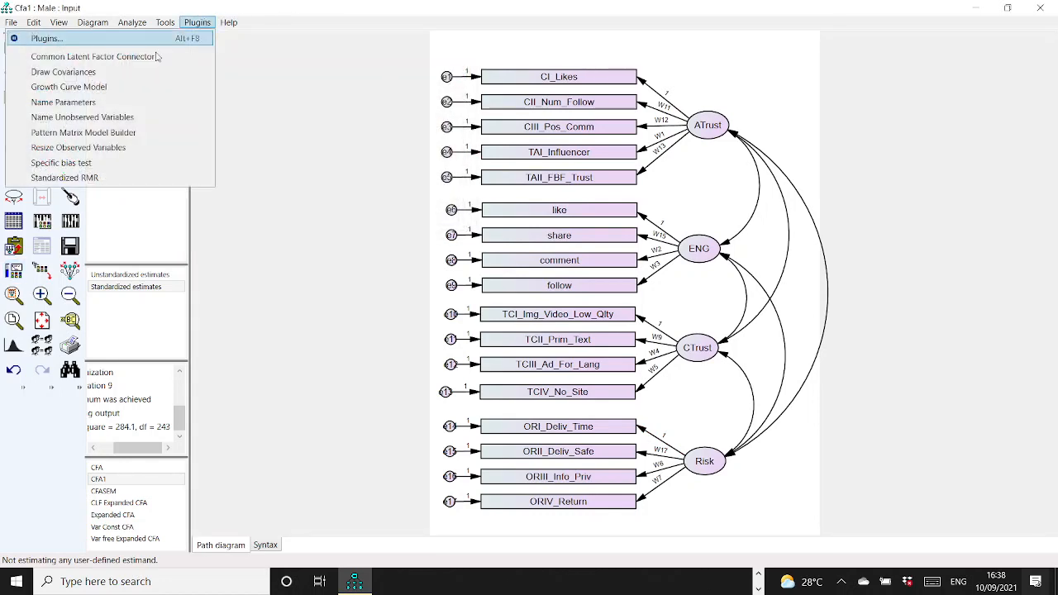
left_click(97, 105)
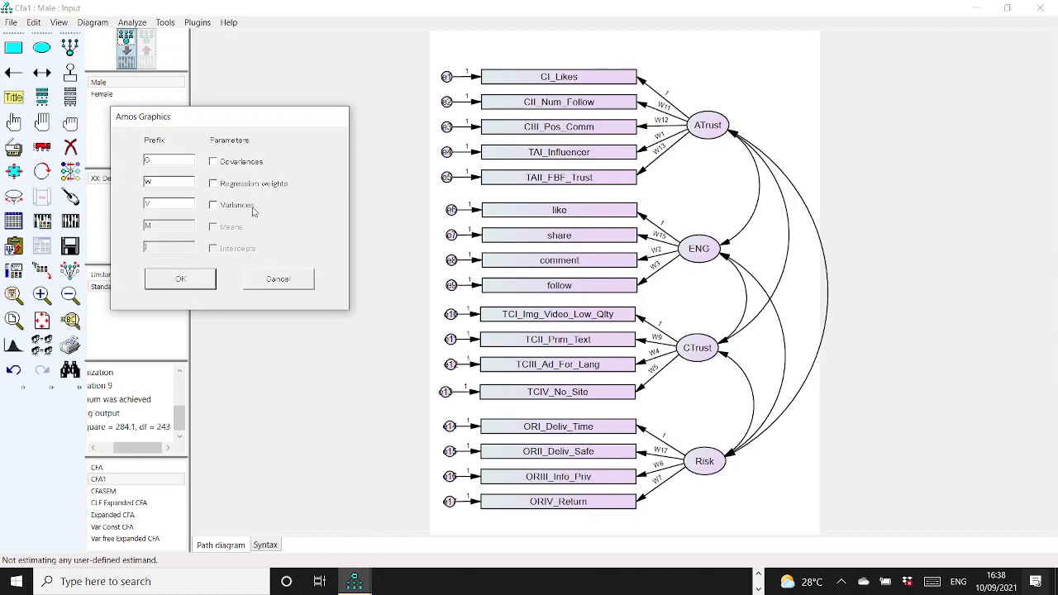
left_click(178, 285)
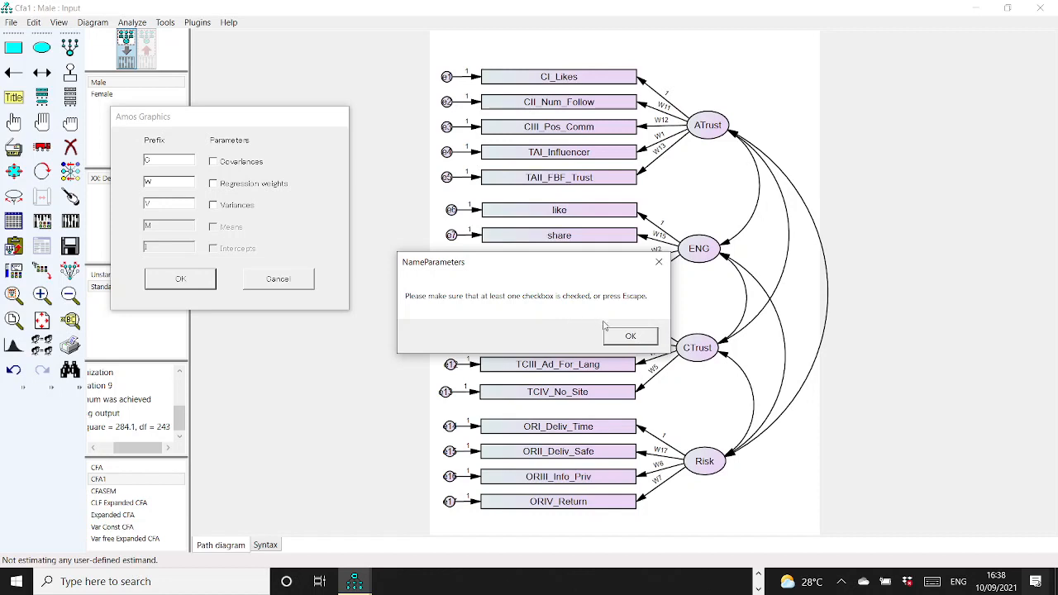
left_click(626, 340)
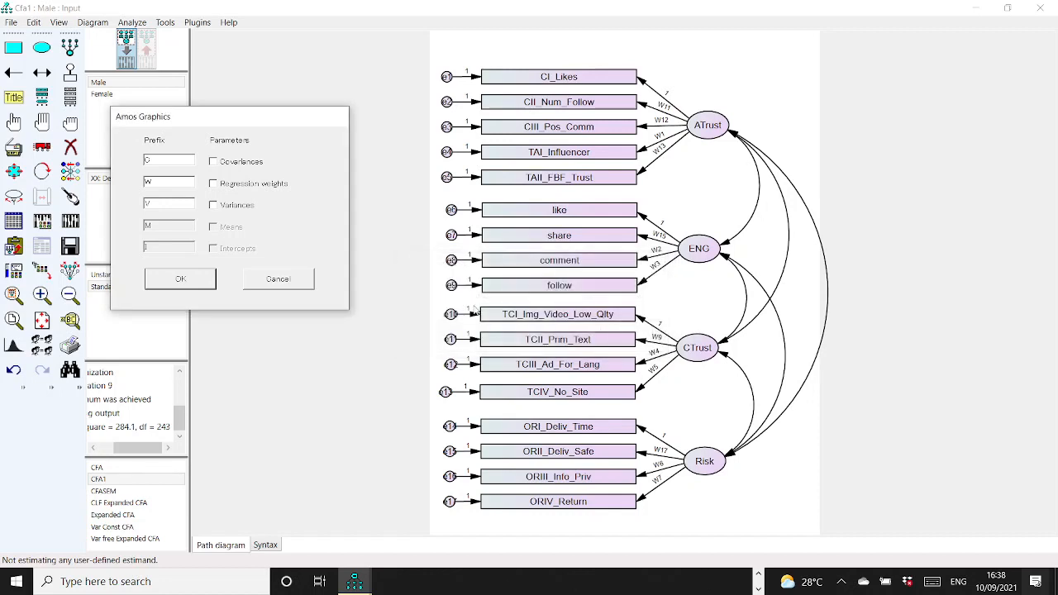
left_click(180, 281)
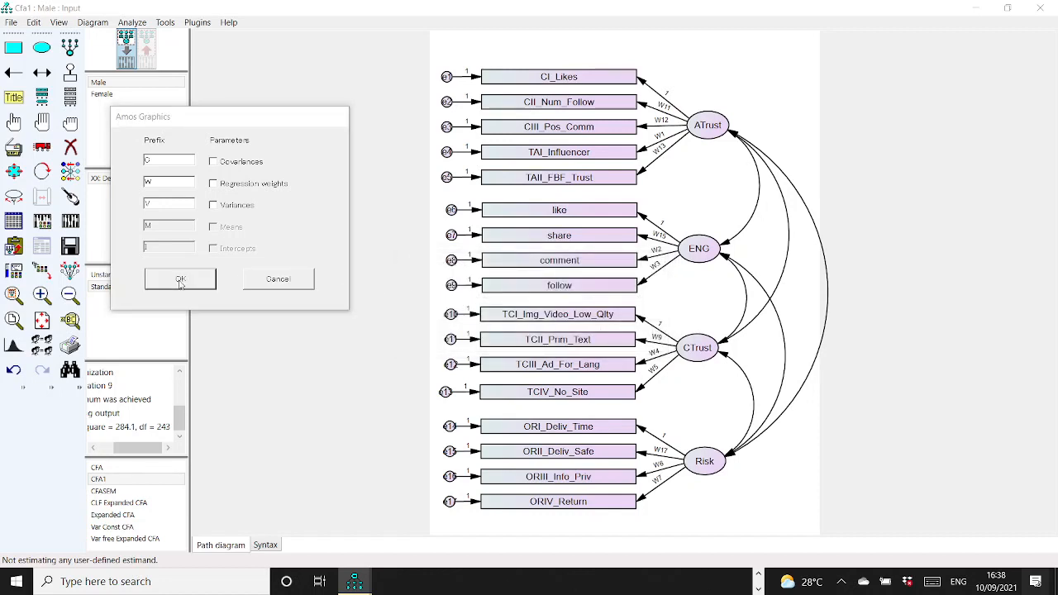
left_click(631, 337)
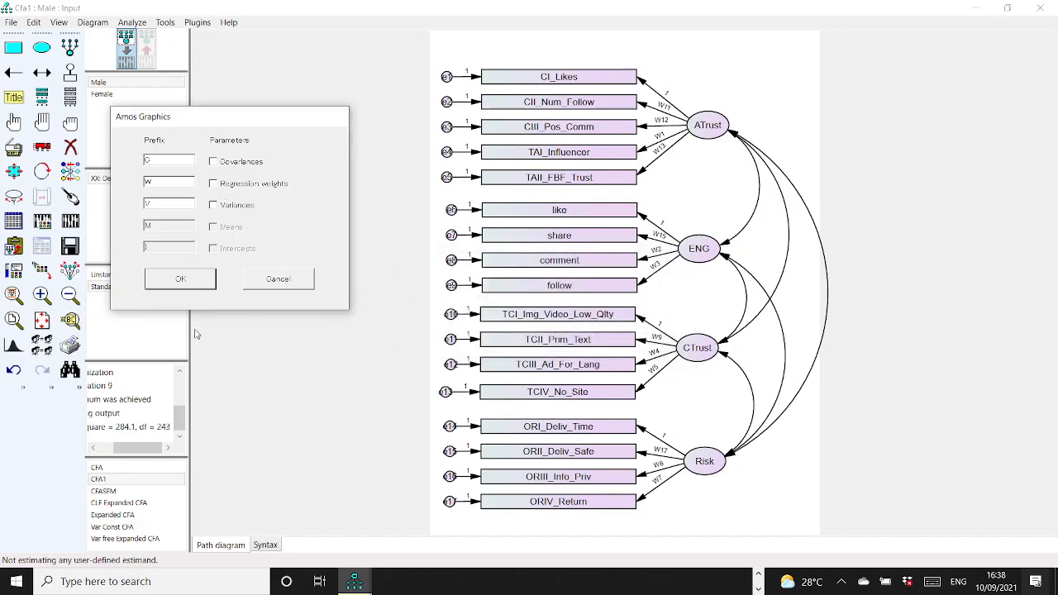
left_click(190, 285)
left_click(626, 332)
left_click(201, 281)
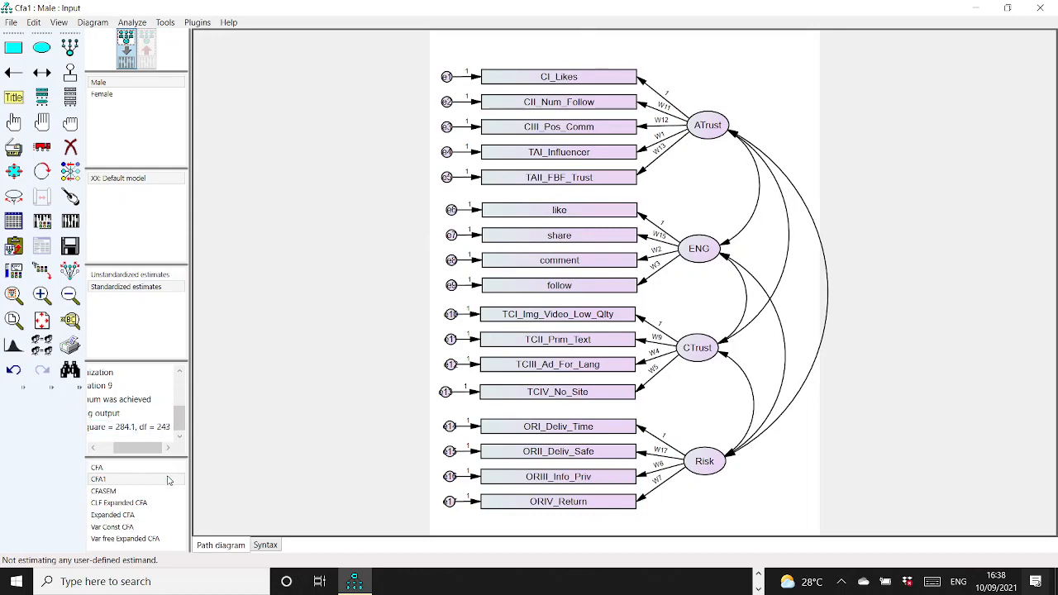
Open the CFA model, saving the changes to CFA1, and save it as a new file named Aa.
left_click(124, 468)
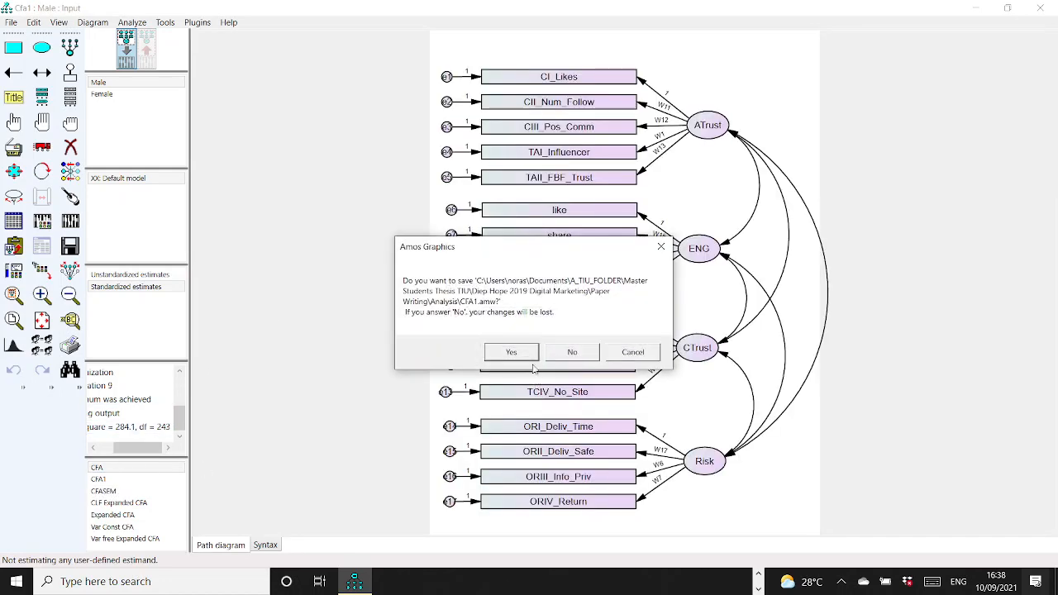
left_click(512, 352)
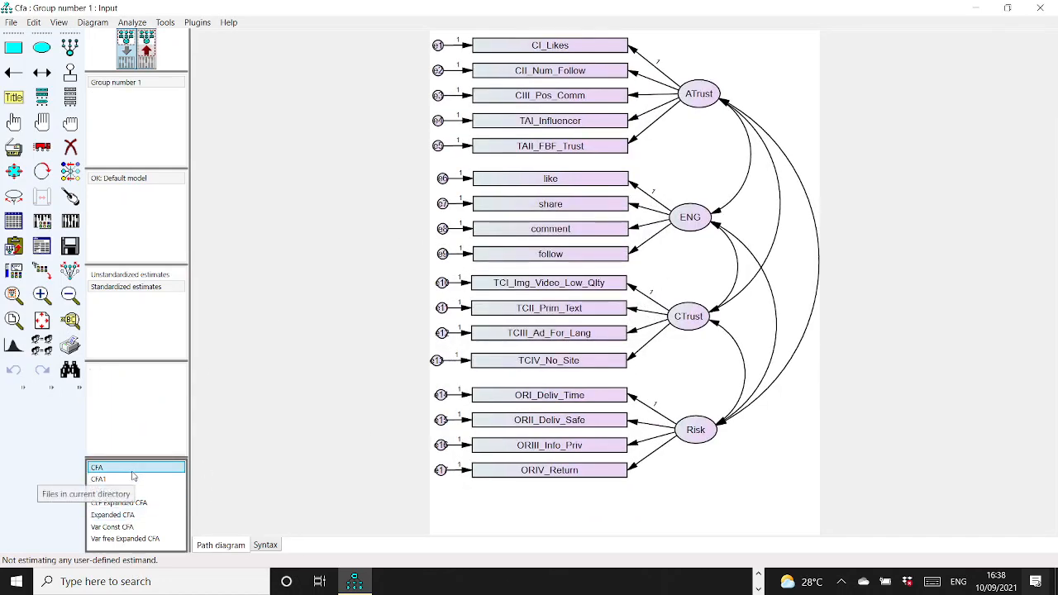
left_click(12, 23)
left_click(47, 114)
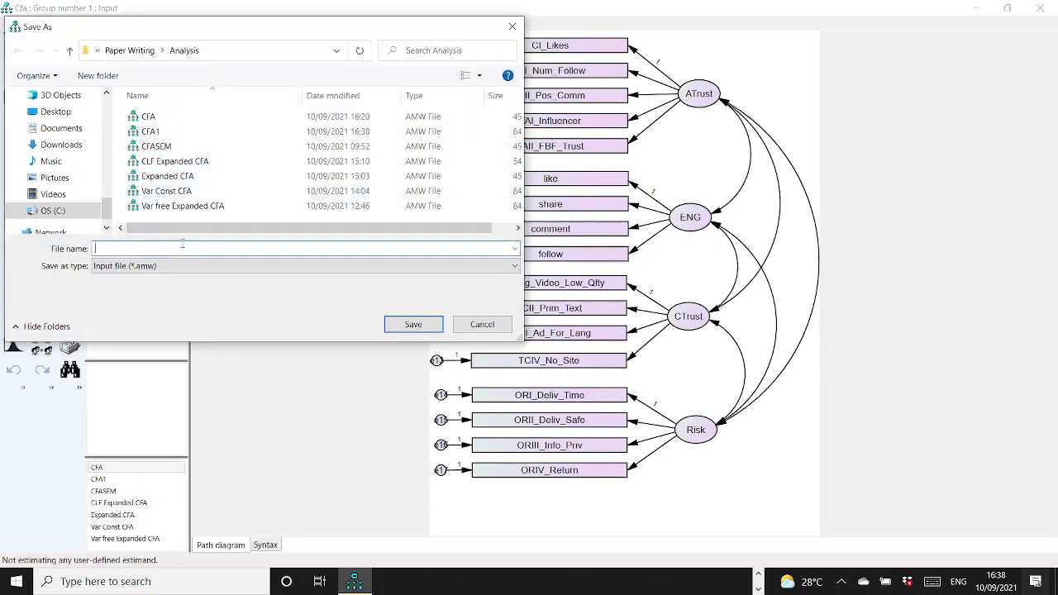
type("Aa")
left_click(412, 323)
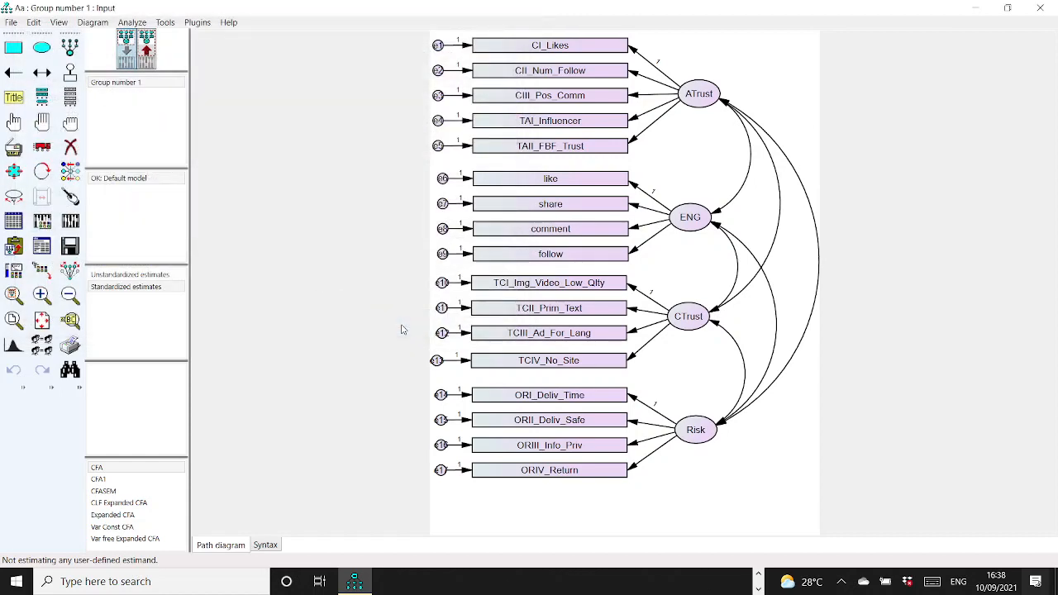
Rename Group number 1 to Male and add a second group named Female.
left_click(132, 83)
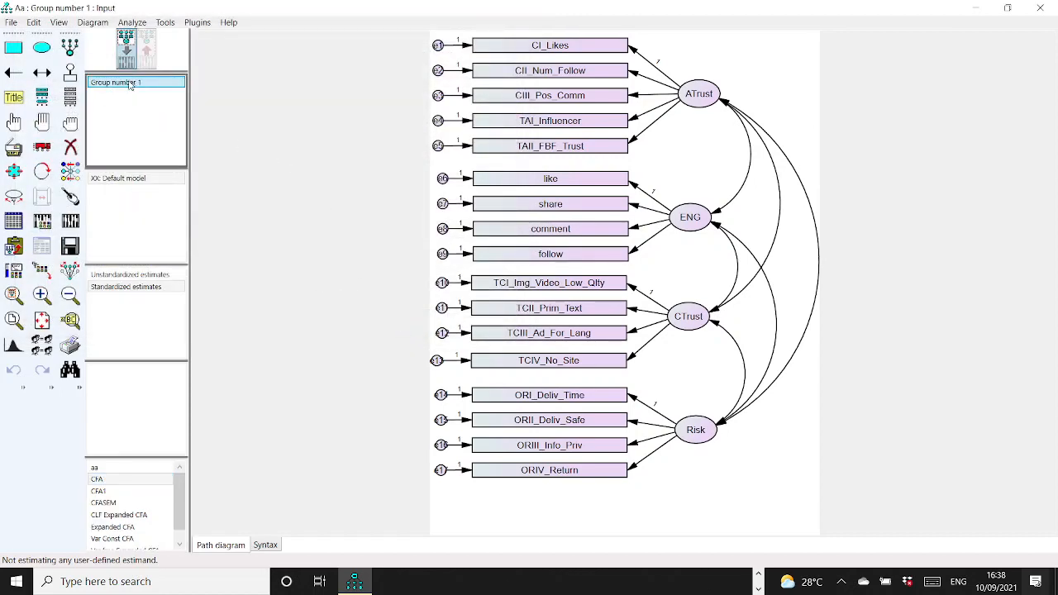
double_click(130, 84)
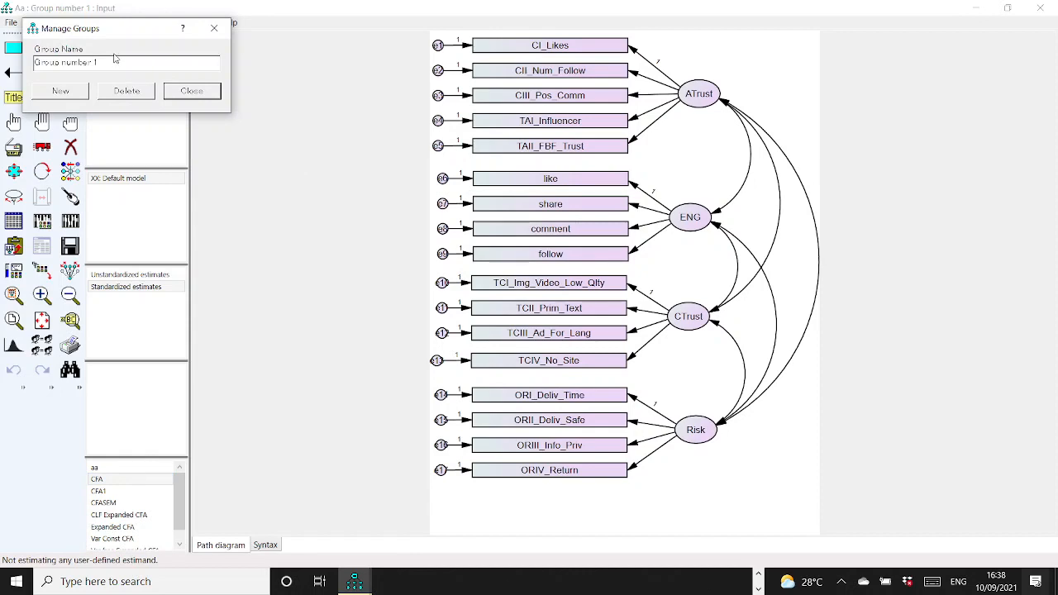
left_click_drag(109, 68, 23, 55)
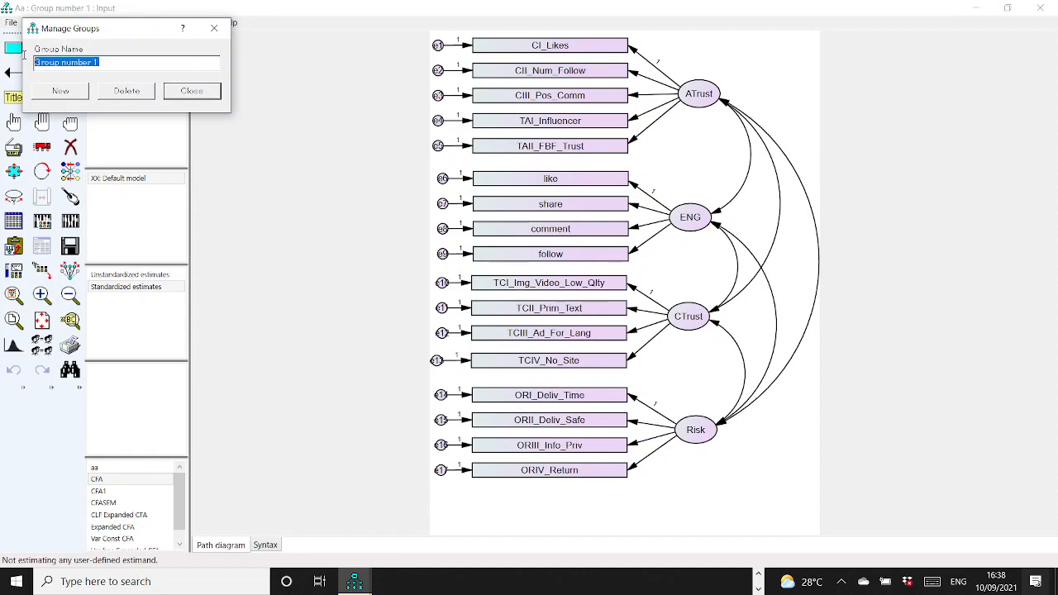
type("Male")
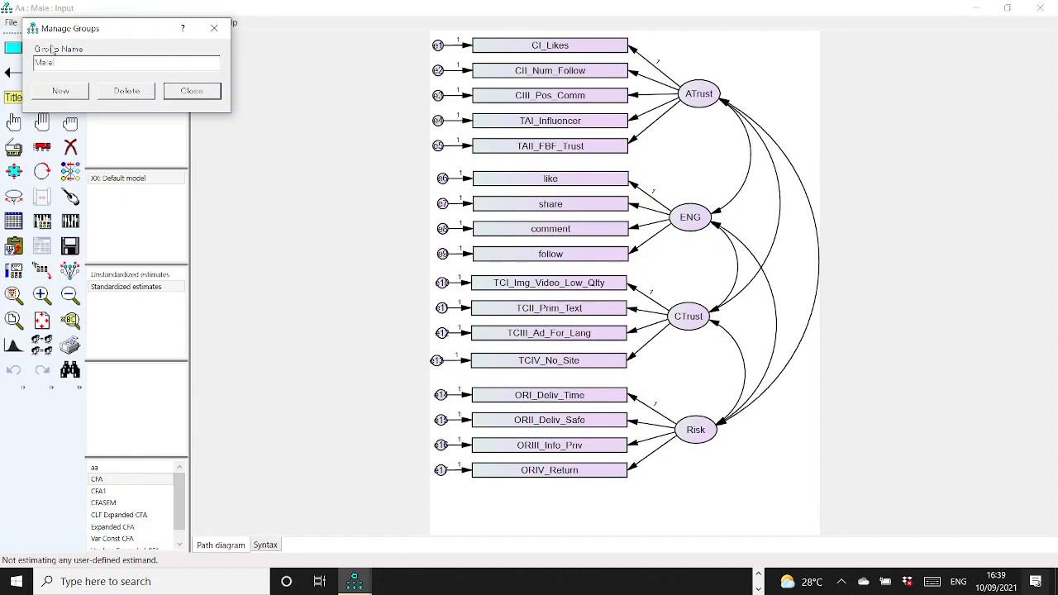
left_click(60, 90)
mouse_move(62, 62)
left_mouse_down()
mouse_move(97, 62)
mouse_move(17, 50)
left_mouse_up()
type("Fema")
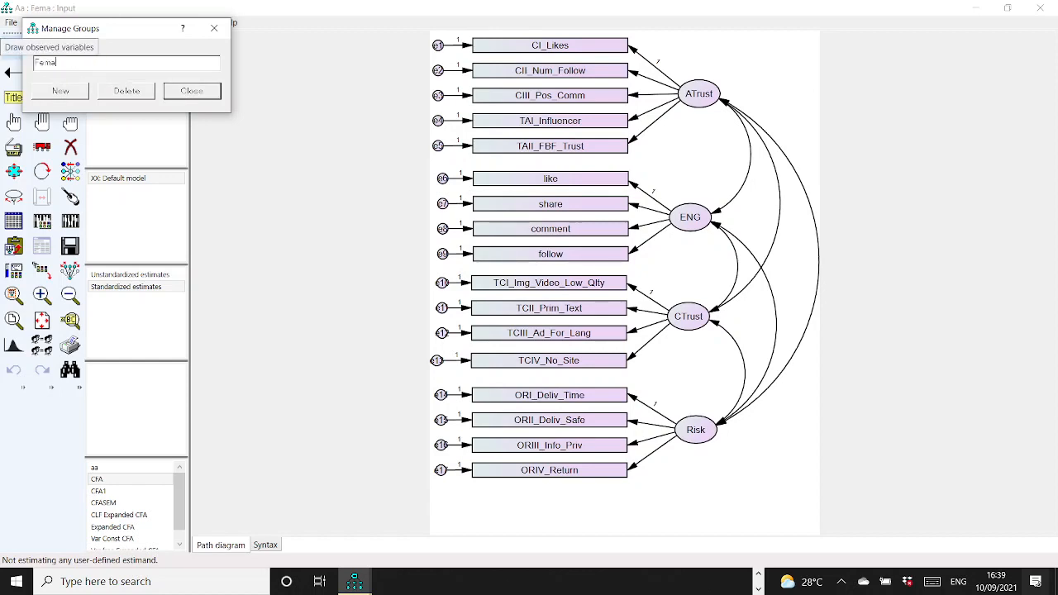
type("le")
left_click(191, 90)
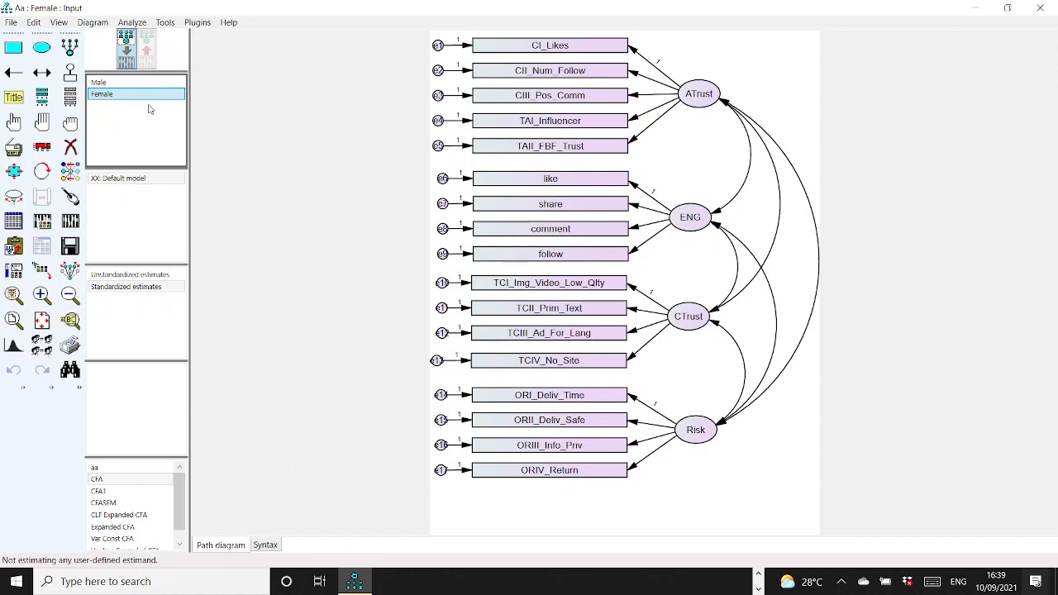
Assign the Data SPSS file to the Female group with grouping variable Dem_Gender and group value 0.
left_click(703, 94)
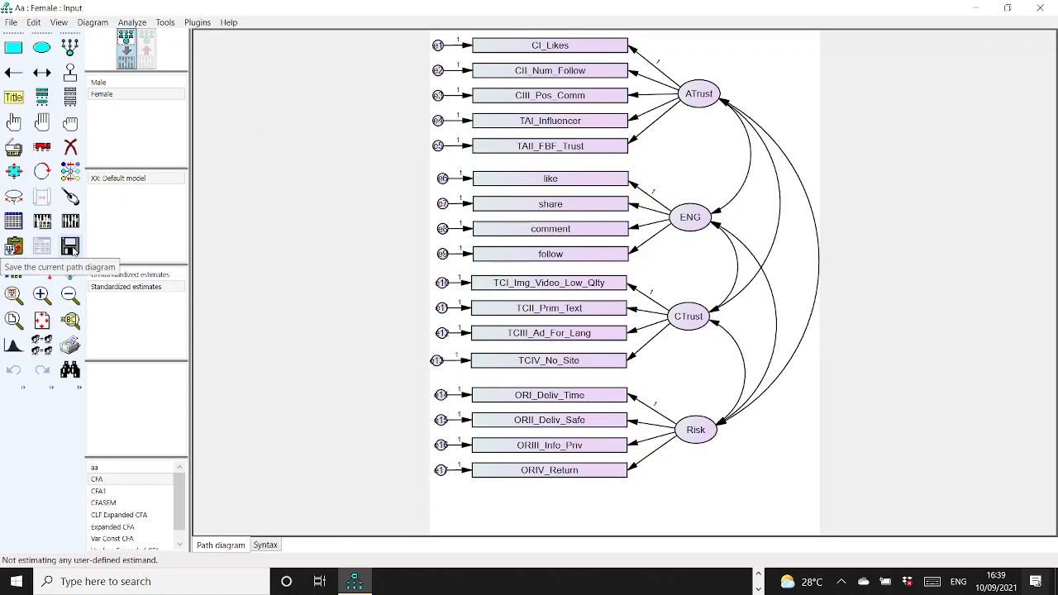
left_click(14, 220)
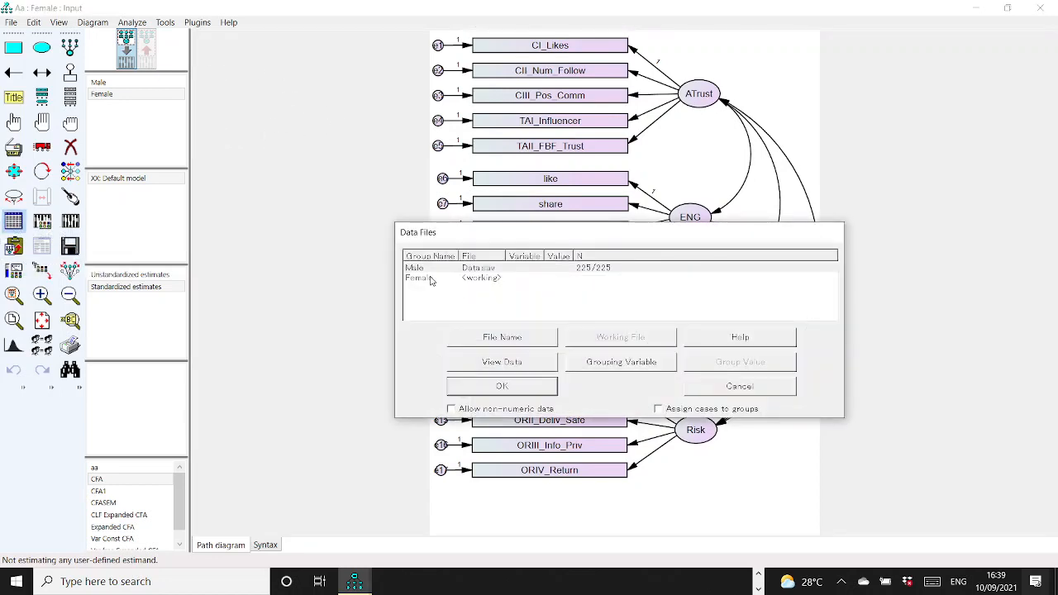
left_click(443, 282)
left_click(527, 340)
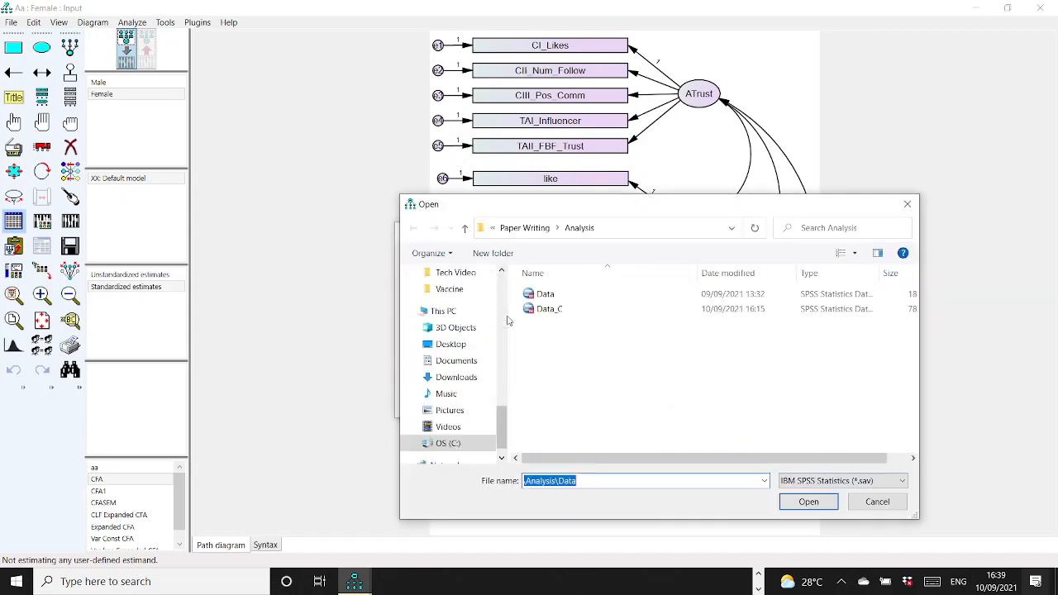
left_click(544, 295)
left_click(808, 502)
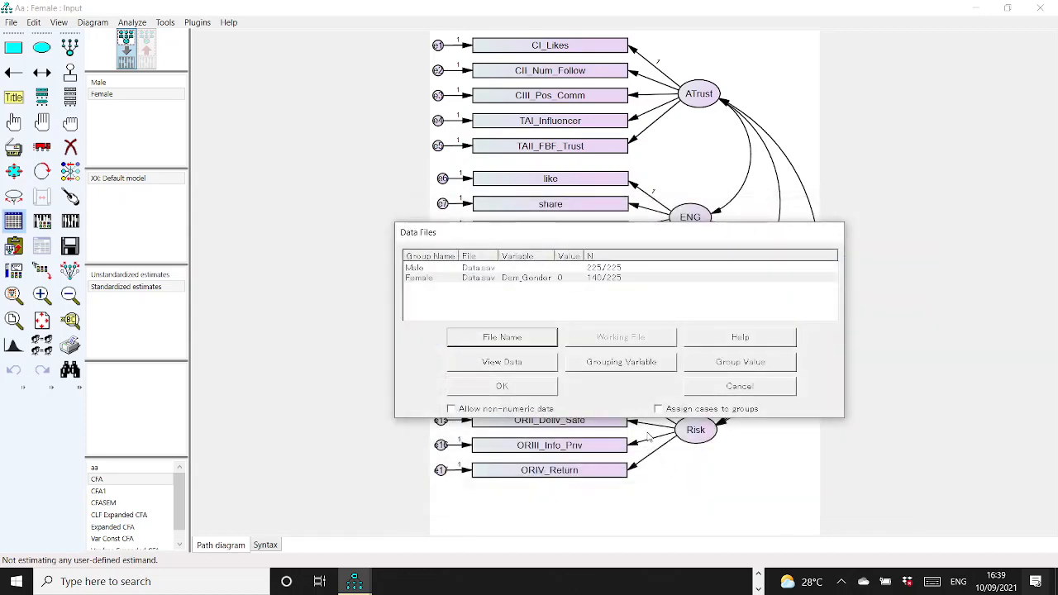
left_click(616, 362)
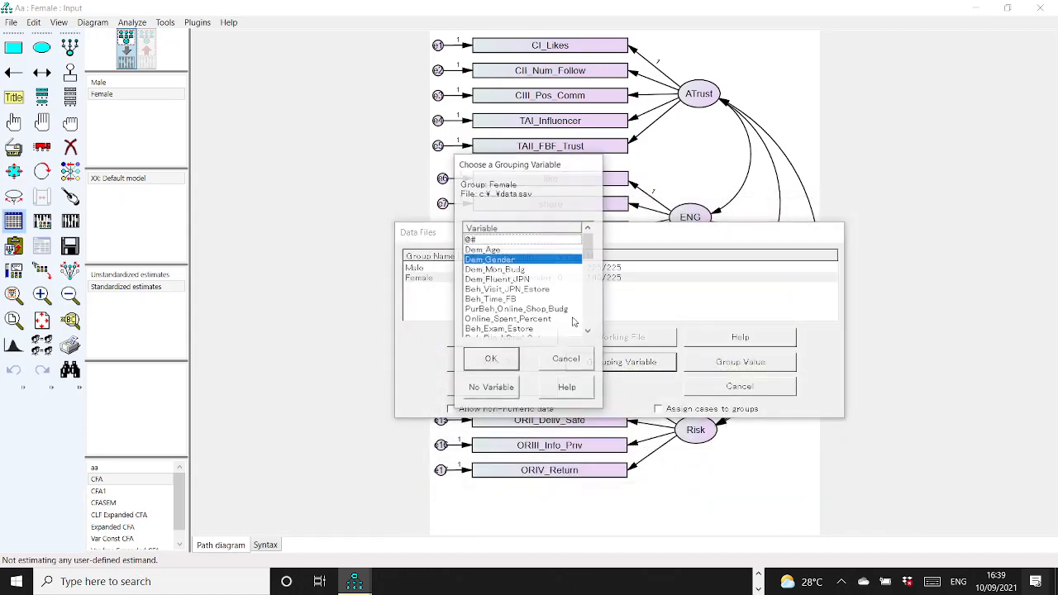
left_click(506, 359)
left_click(744, 363)
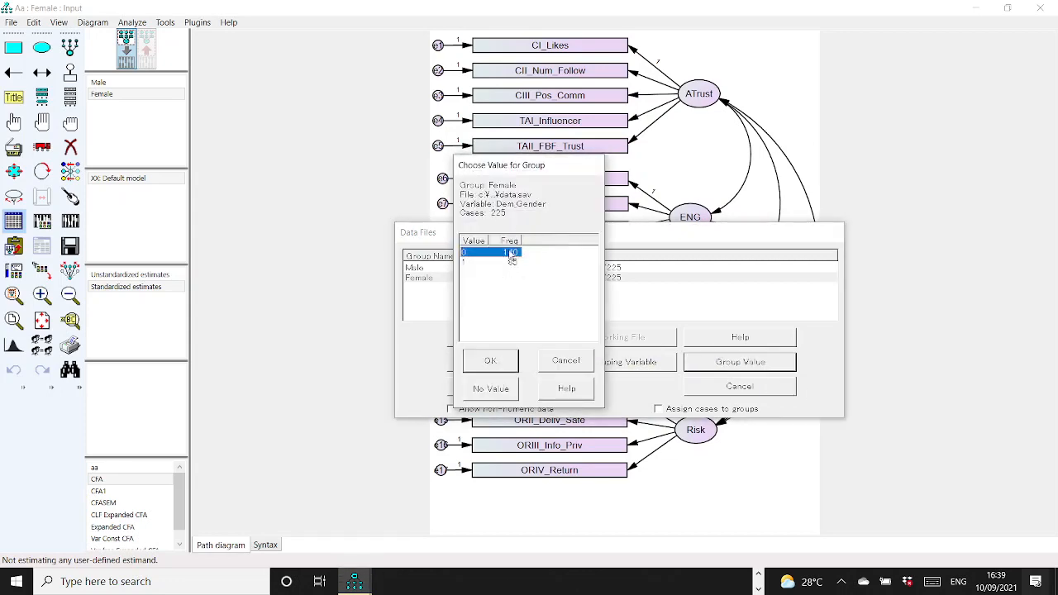
left_click(499, 364)
left_click(489, 385)
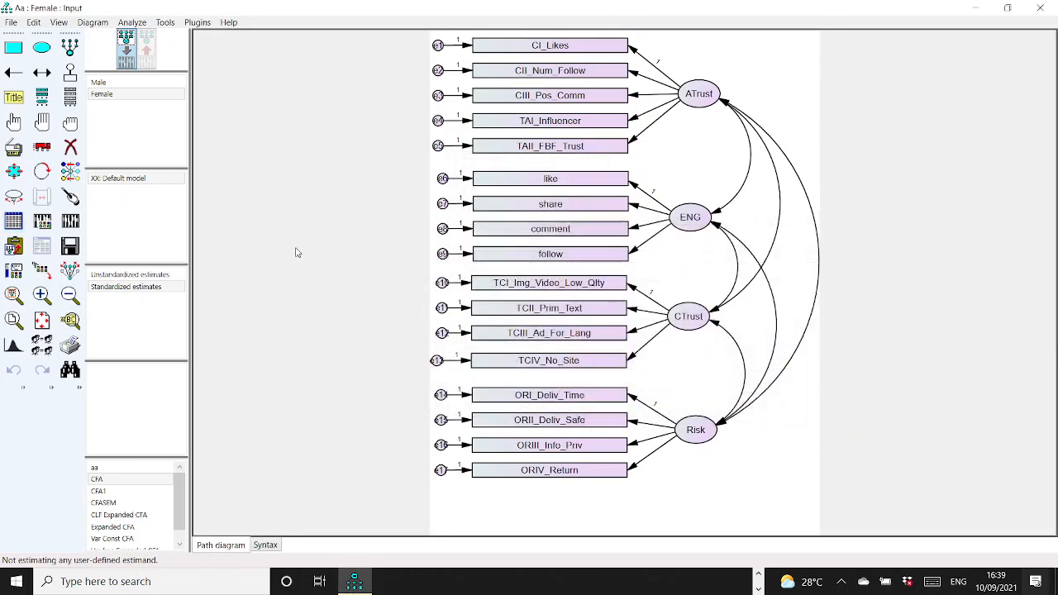
Calculate the model's estimates and enter 276.1 as the unconstrained chi-square on the X2 Difference sheet in Excel.
left_click(70, 221)
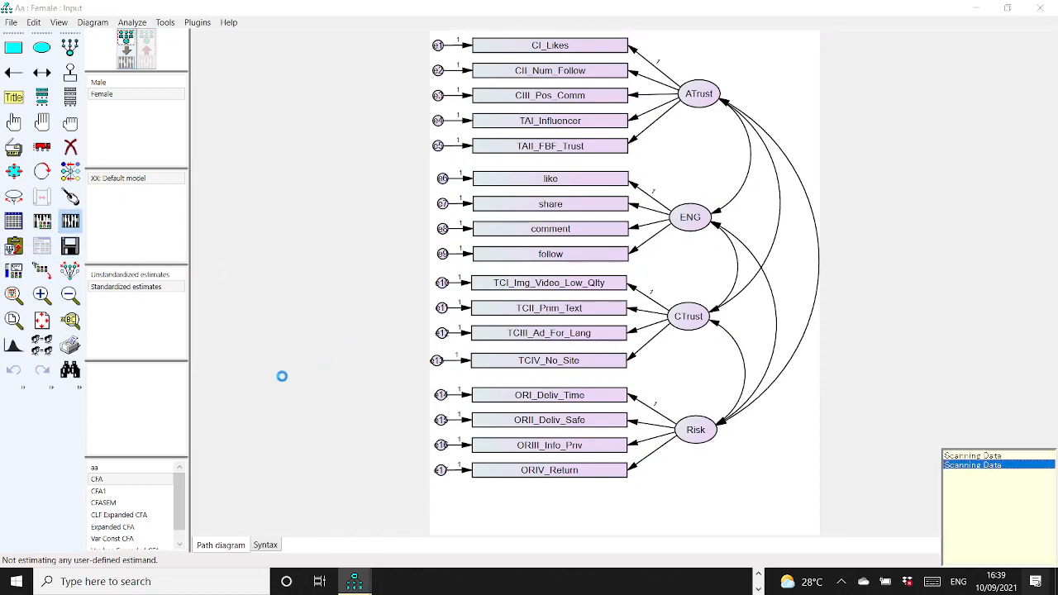
left_click_drag(131, 449, 106, 450)
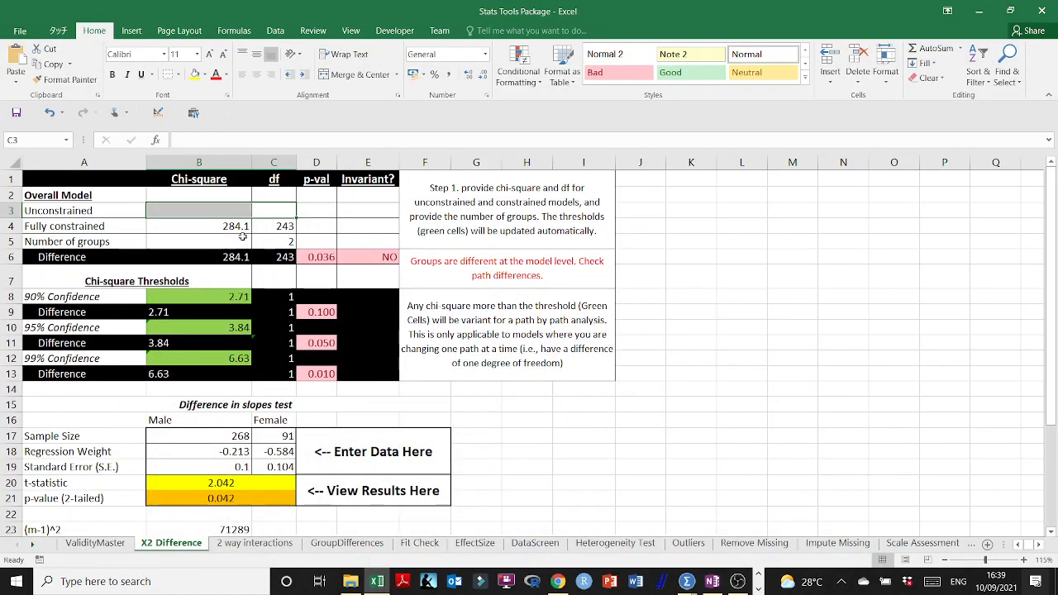
left_click(229, 209)
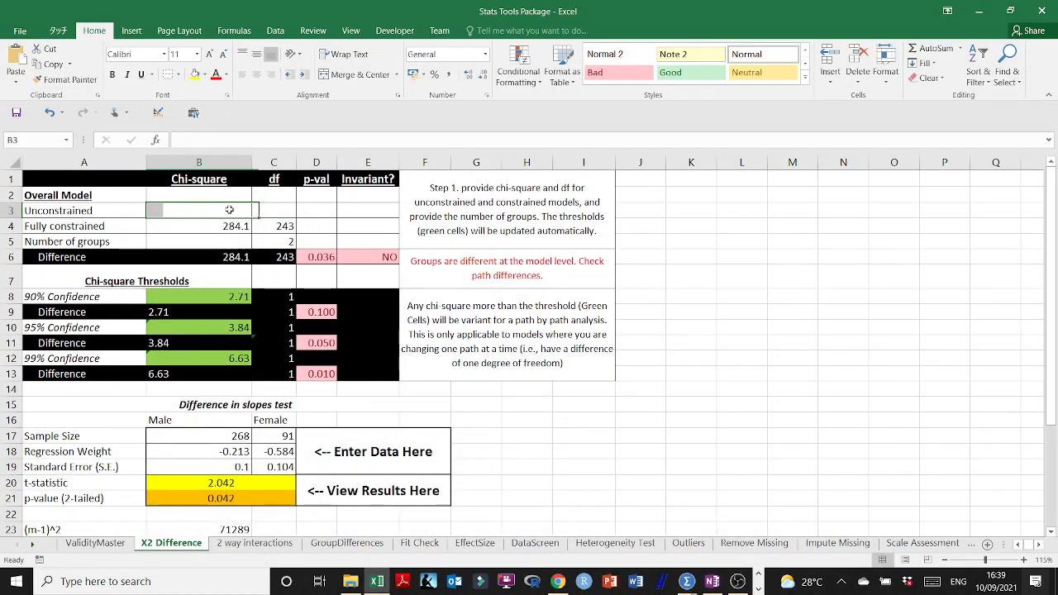
type("27")
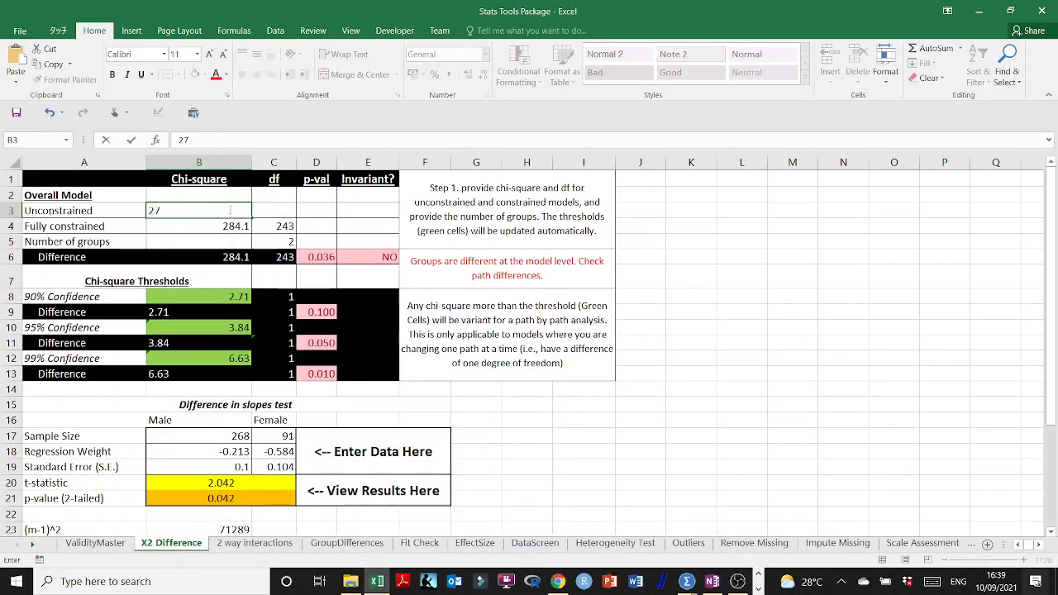
type("6.1")
key("Tab")
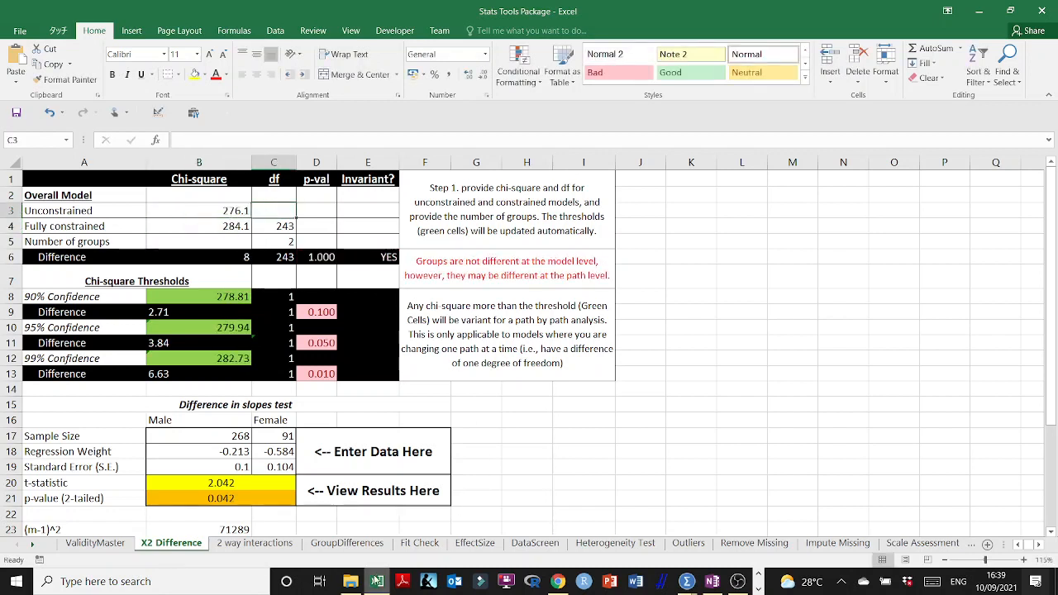
Check the df in the Amos computation summary, enter 226 as the unconstrained df in Excel, and select the overall Invariant? result.
left_click(376, 581)
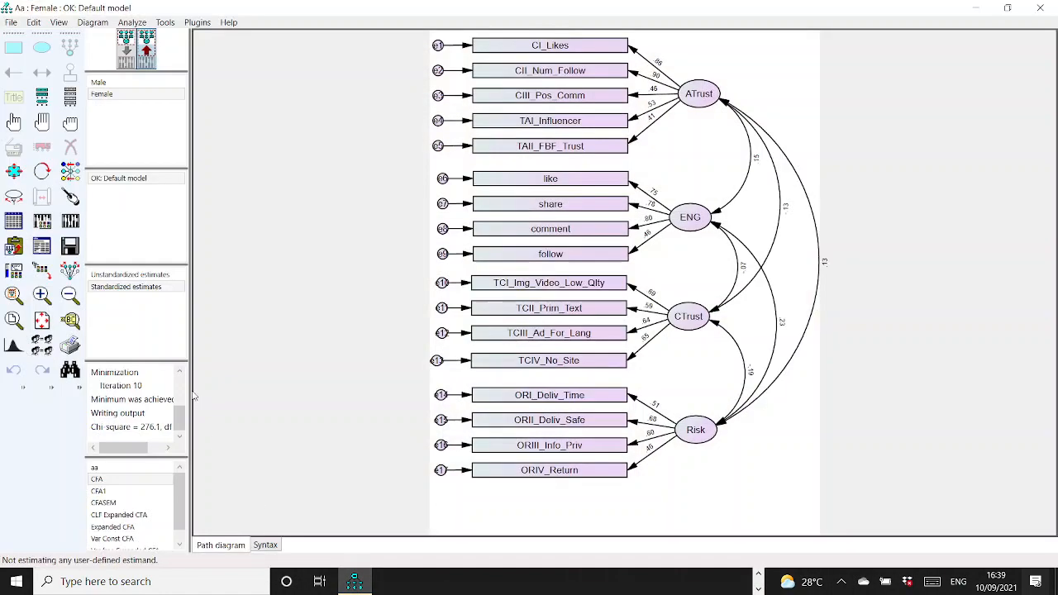
left_click_drag(133, 447, 169, 446)
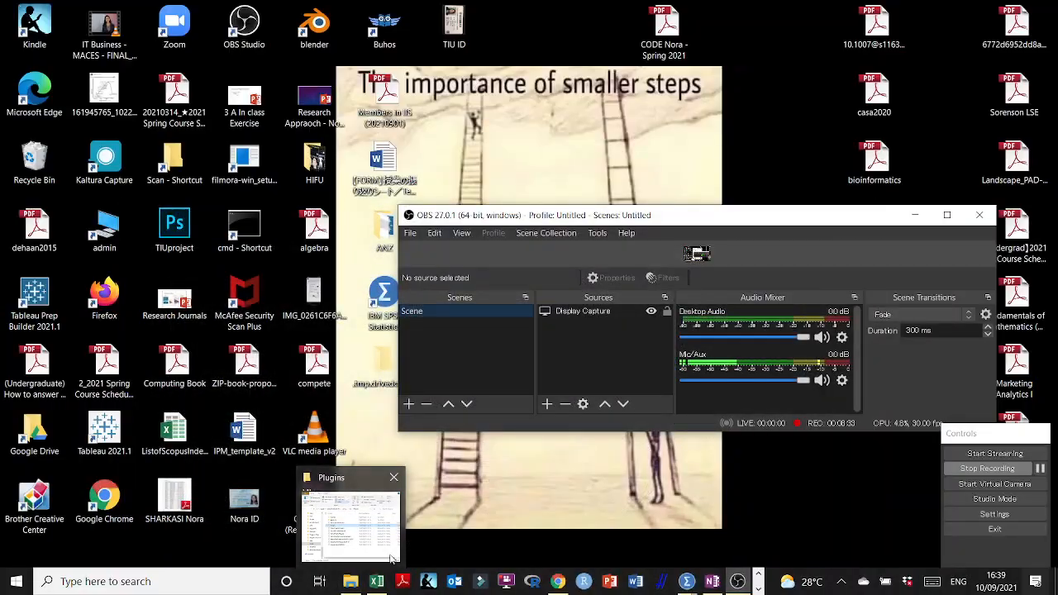
left_click(372, 572)
left_click(271, 210)
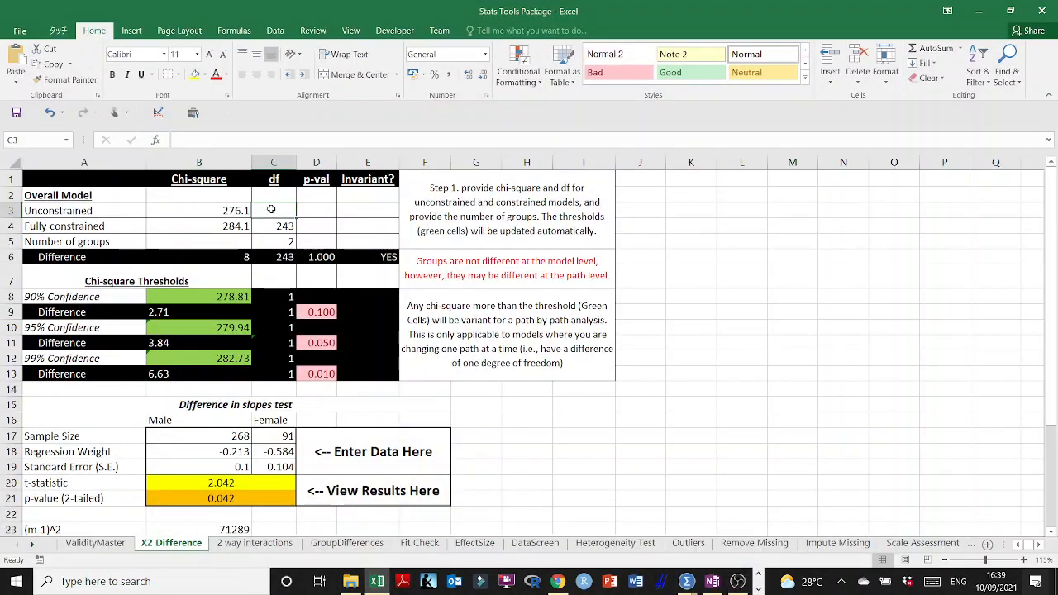
type("226")
left_click(334, 228)
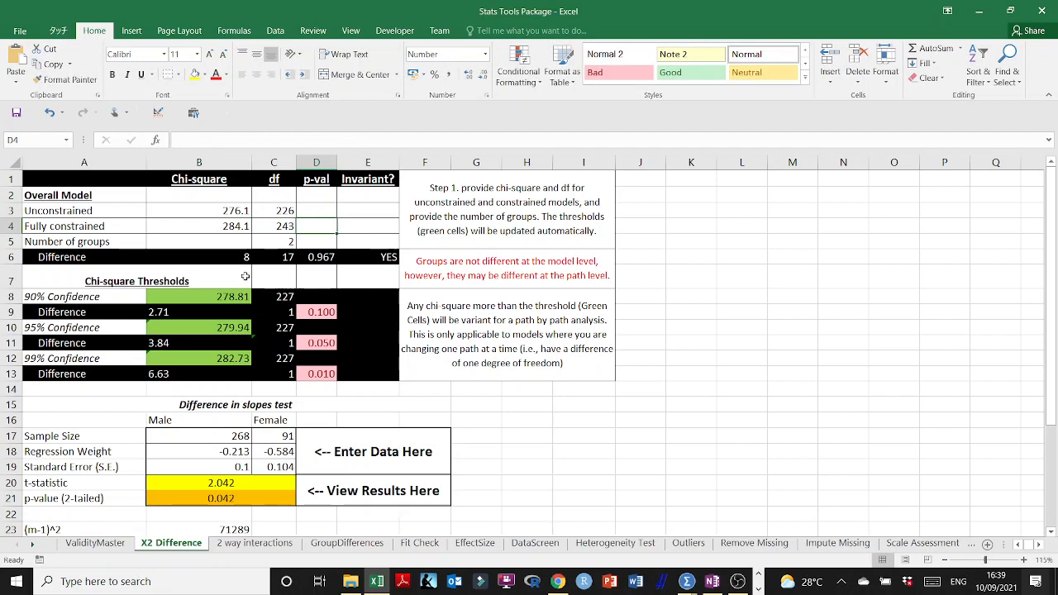
left_click(350, 272)
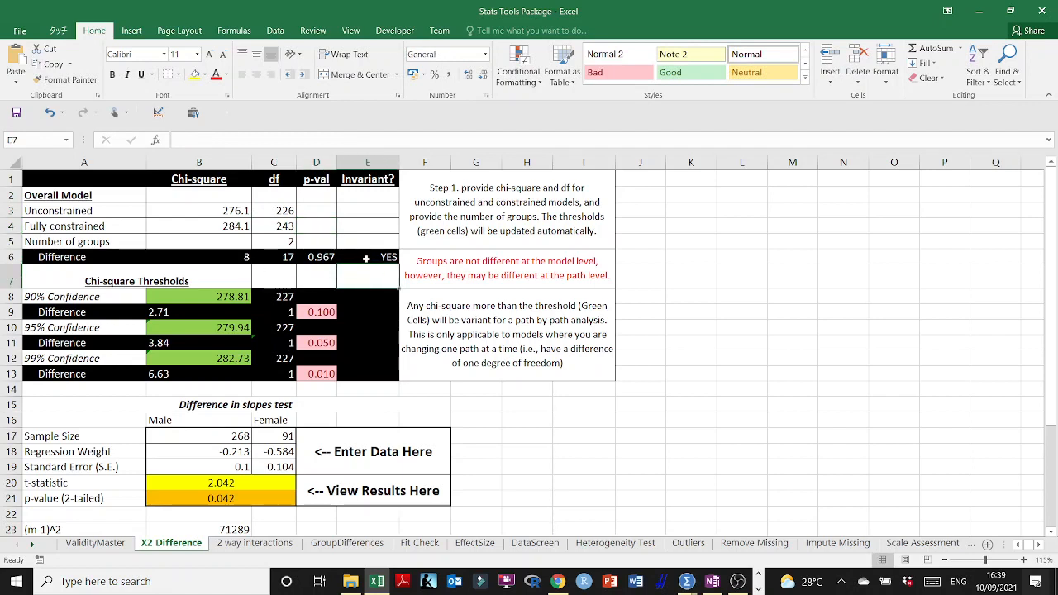
left_click(364, 257)
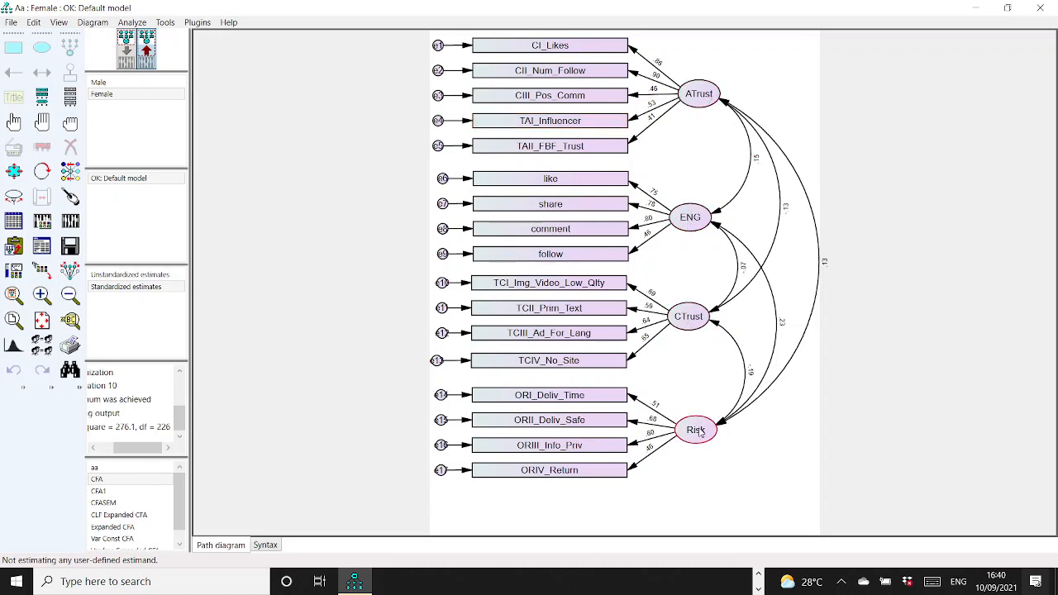
View the unstandardized estimates on the Amos path diagram and return to the input diagram.
left_click(150, 278)
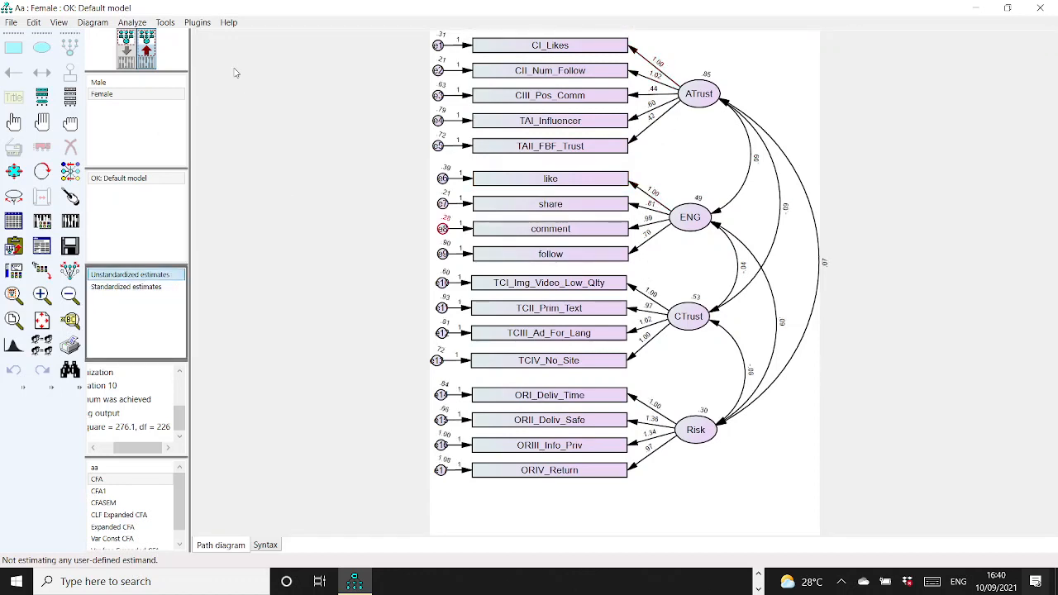
left_click(197, 22)
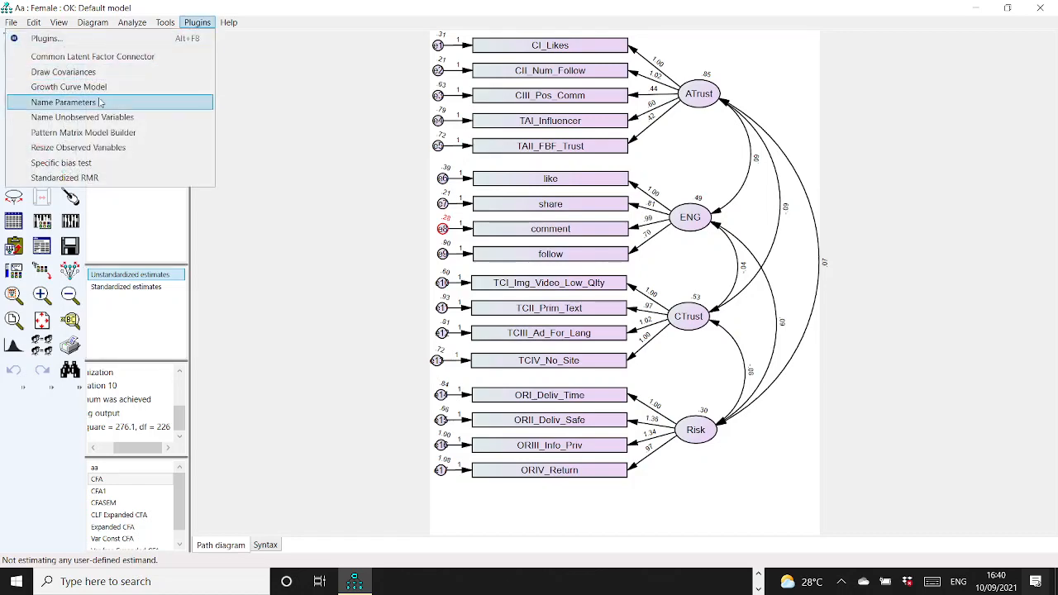
left_click(192, 112)
left_click(189, 193)
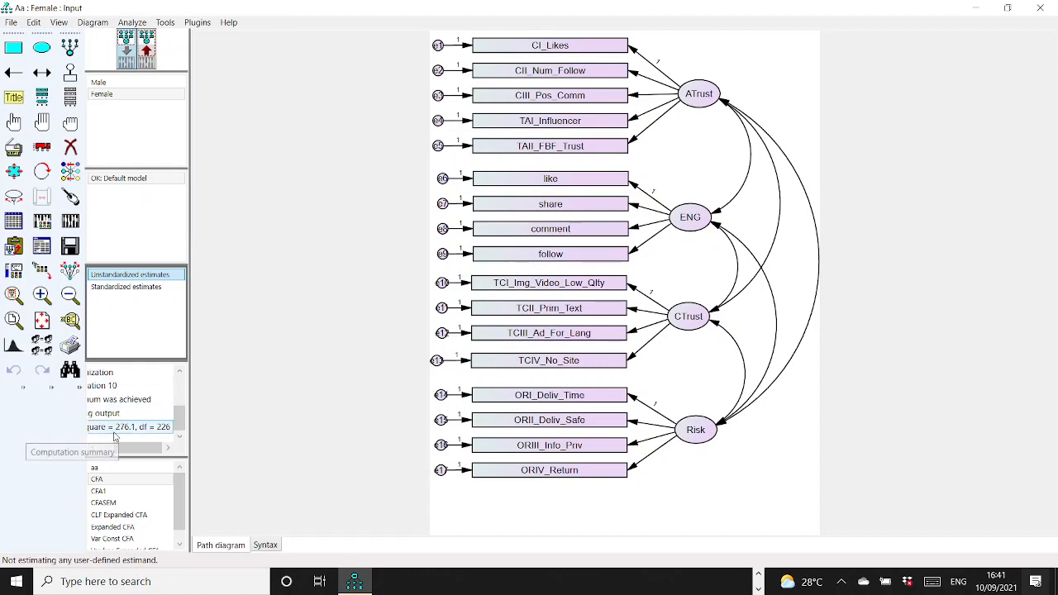
Review the chi-square in the Amos computation summary and switch back to the X2 Difference sheet in Excel.
left_click_drag(132, 449, 84, 452)
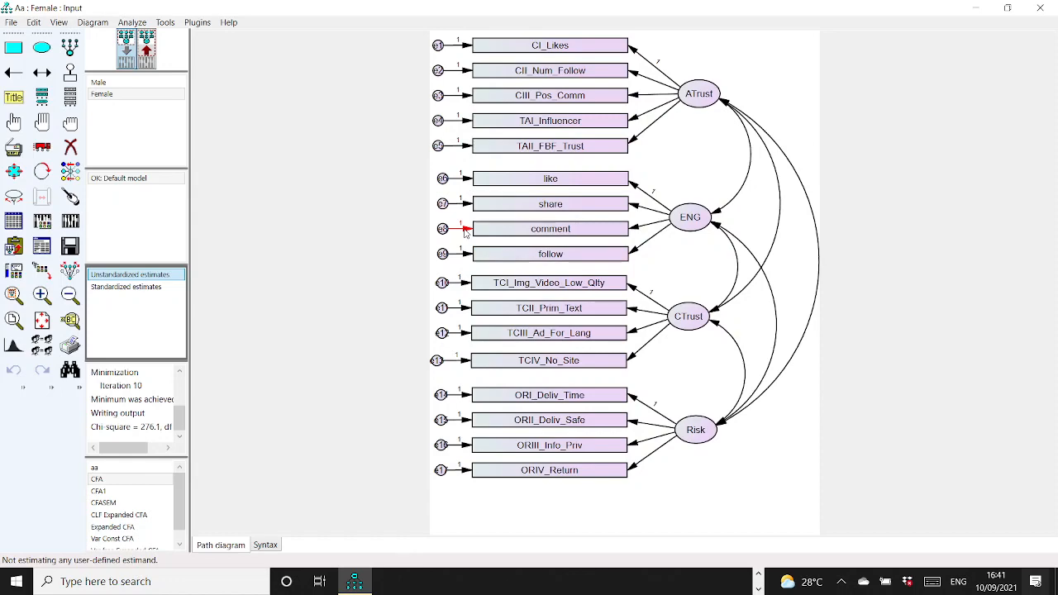
scroll(360, 581, "up", 1)
left_click(381, 581)
left_click(738, 582)
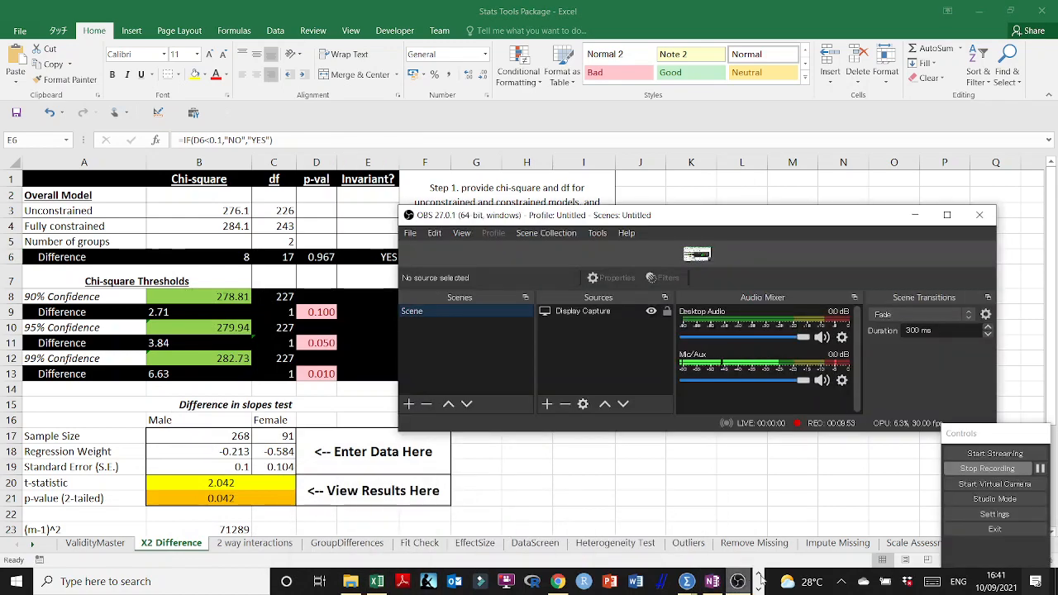